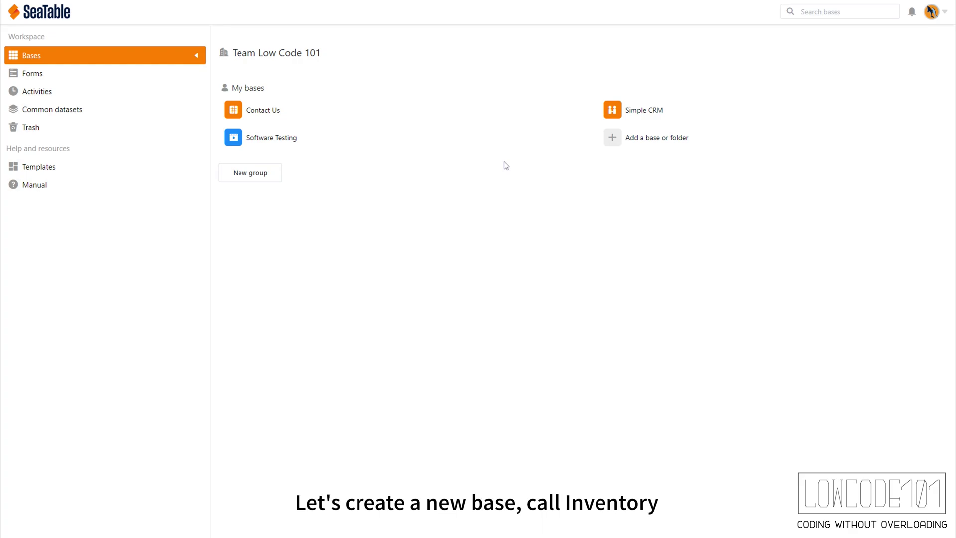
Add a blank base called 'Inventory' with the cube icon and open it
click(630, 138)
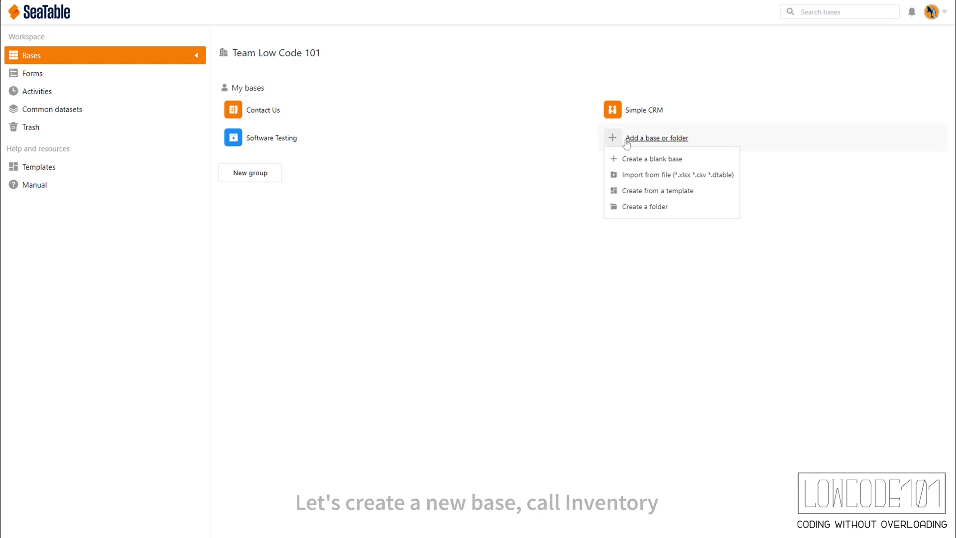
click(633, 160)
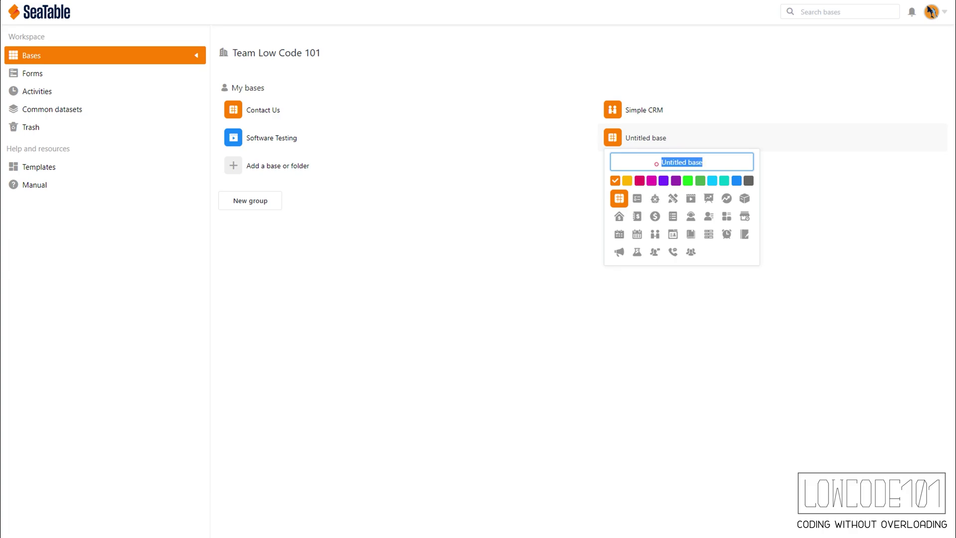
text(Inventory)
click(745, 198)
click(789, 200)
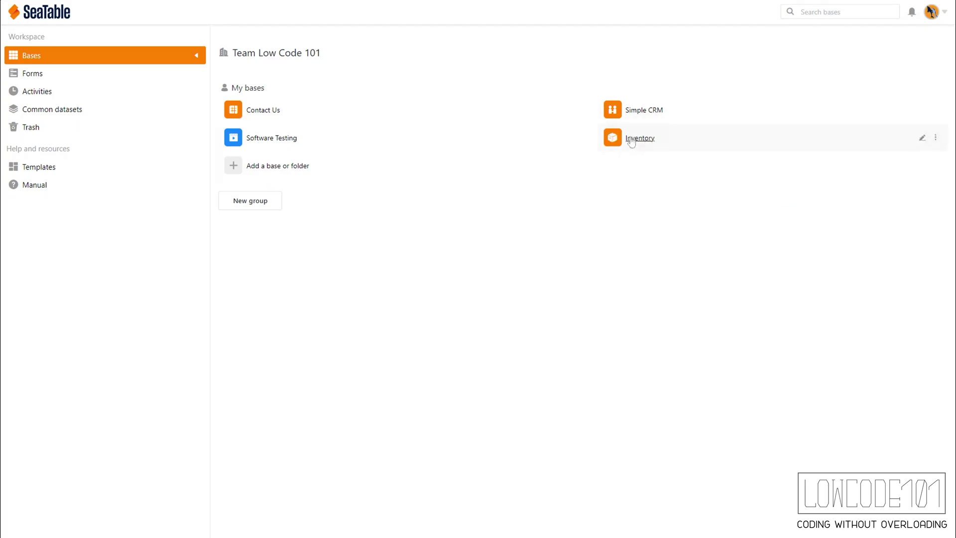
click(661, 145)
Rename Table1 to 'products'
click(47, 32)
click(51, 49)
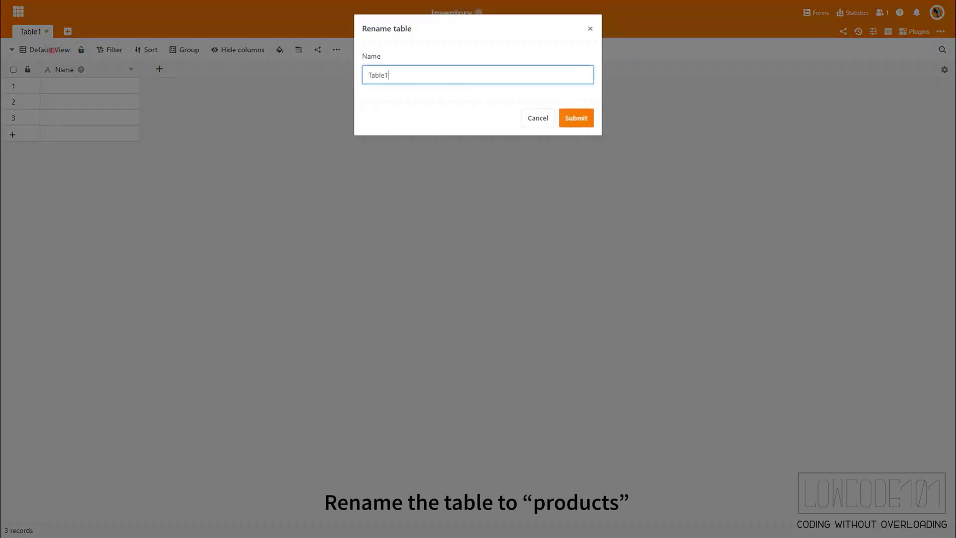
key(ctrl+a)
text(products)
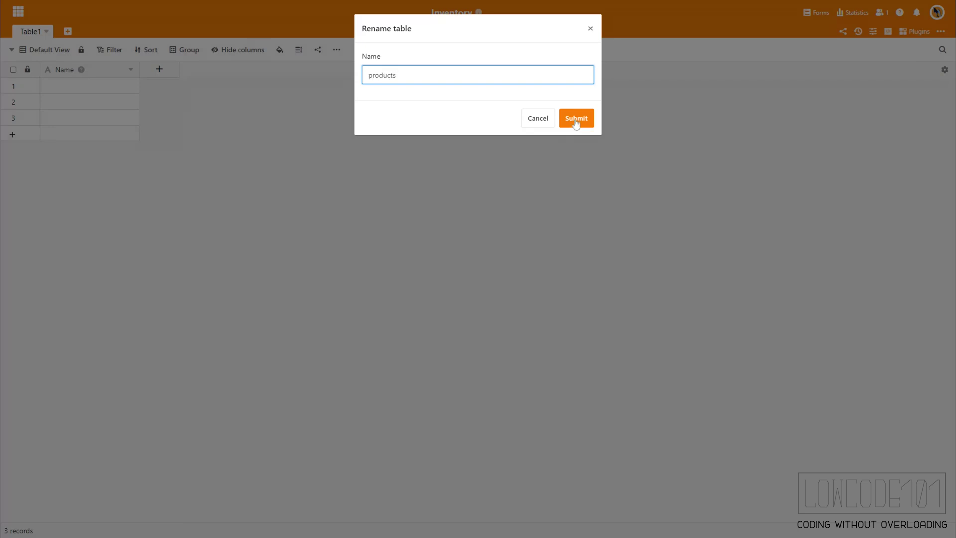
click(575, 118)
Select all three empty rows and delete them
click(13, 69)
right_click(74, 104)
click(102, 118)
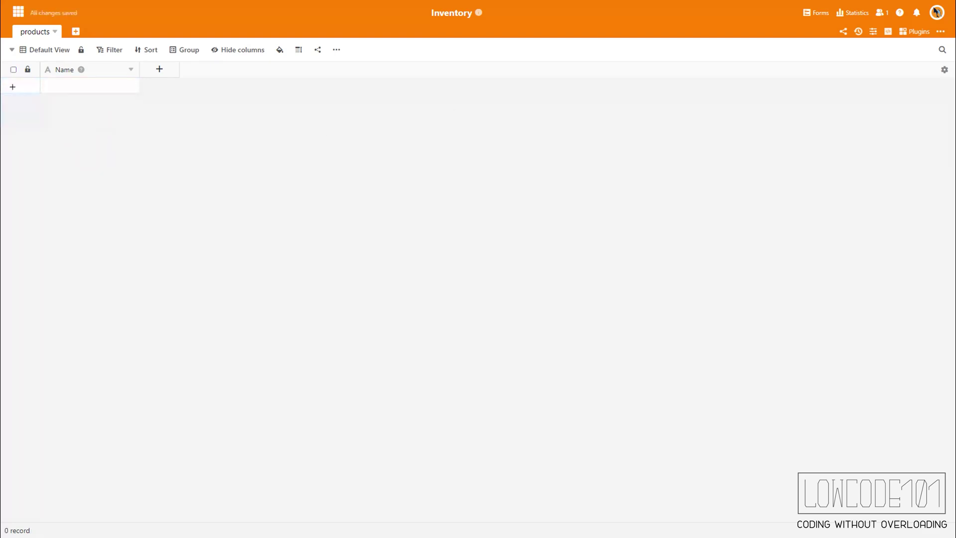
Add a text column named 'SKU'
click(160, 69)
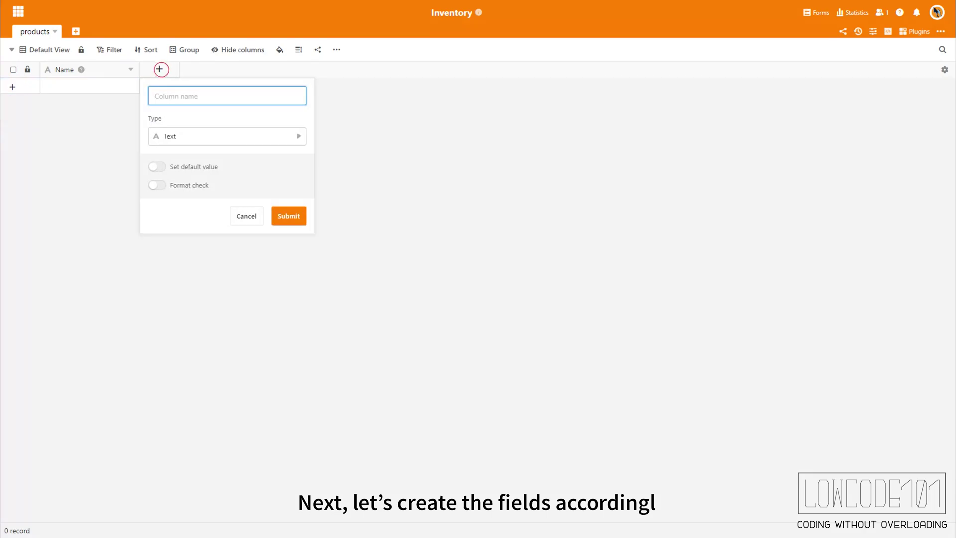
click(182, 98)
text(SKU)
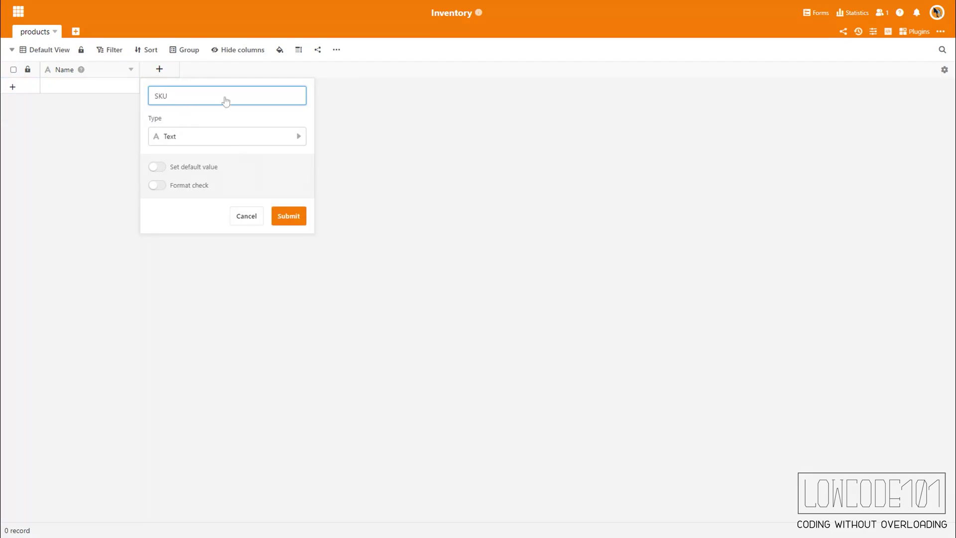
click(291, 218)
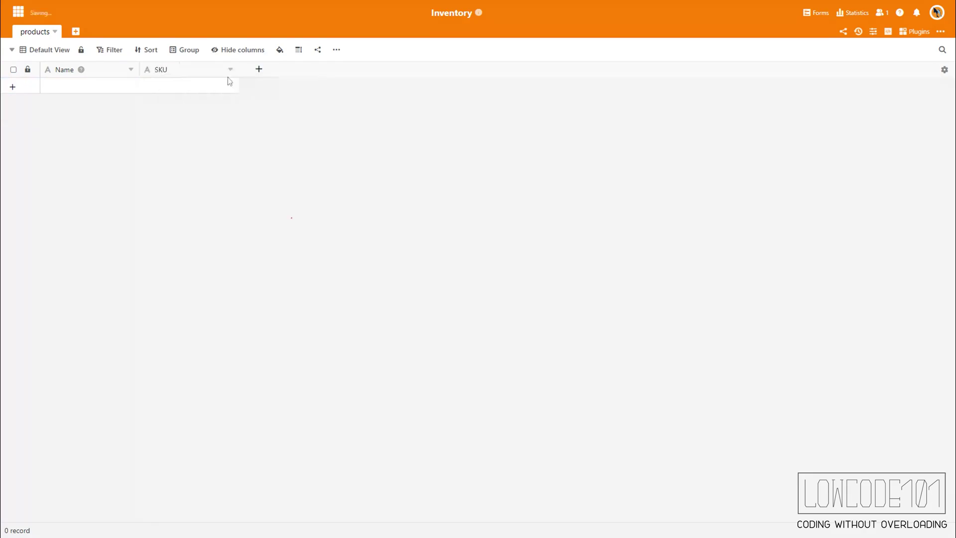
Add a number column named 'QOH'
click(259, 70)
text(QOH)
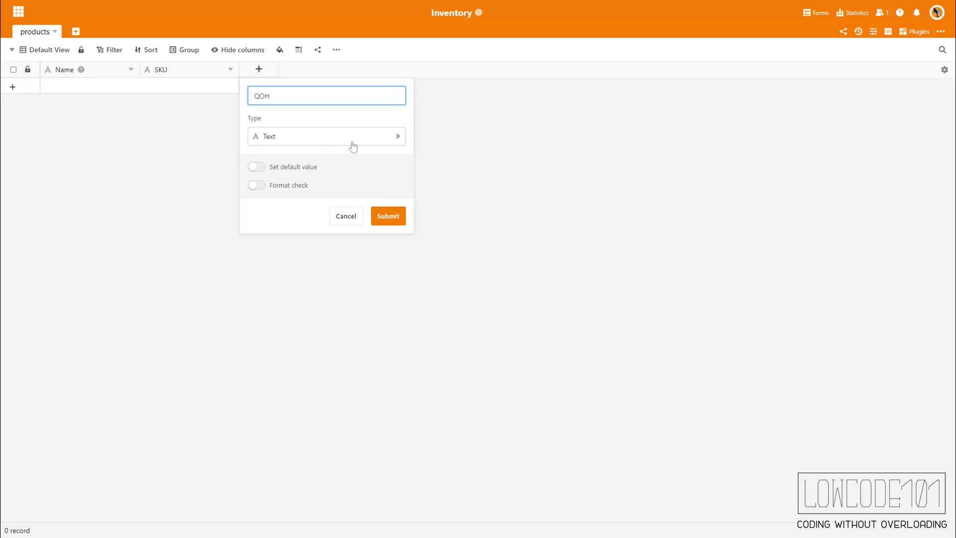
click(352, 144)
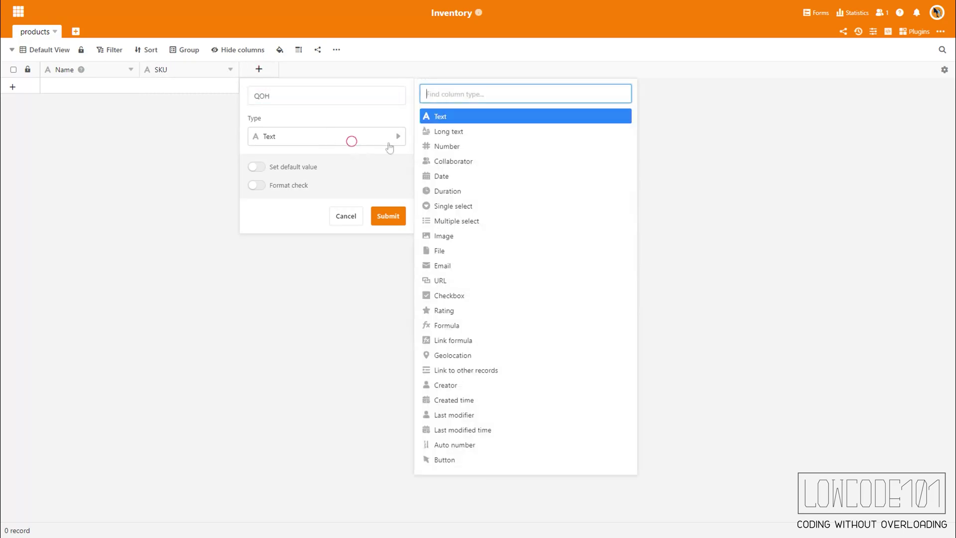
click(454, 148)
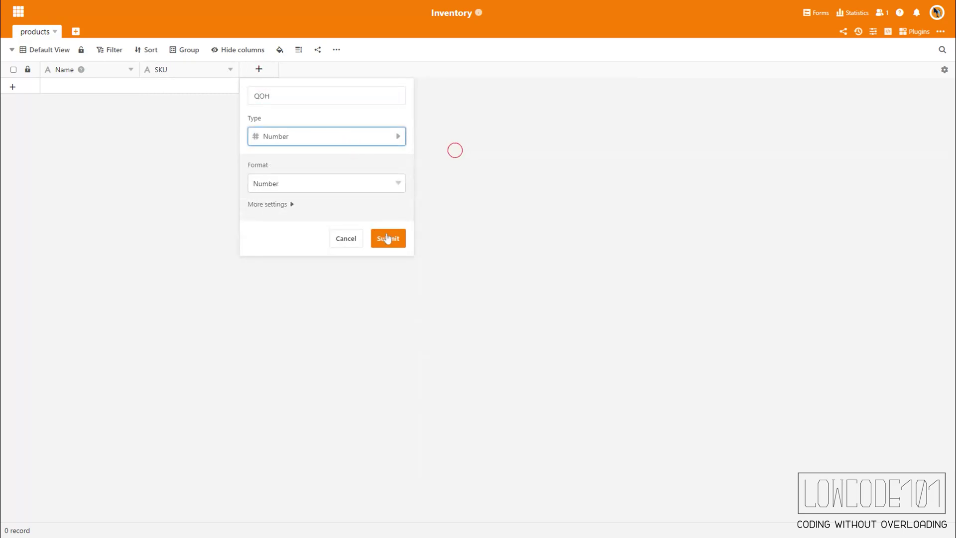
click(388, 239)
Add a 'Price' number column formatted as dollars
click(358, 70)
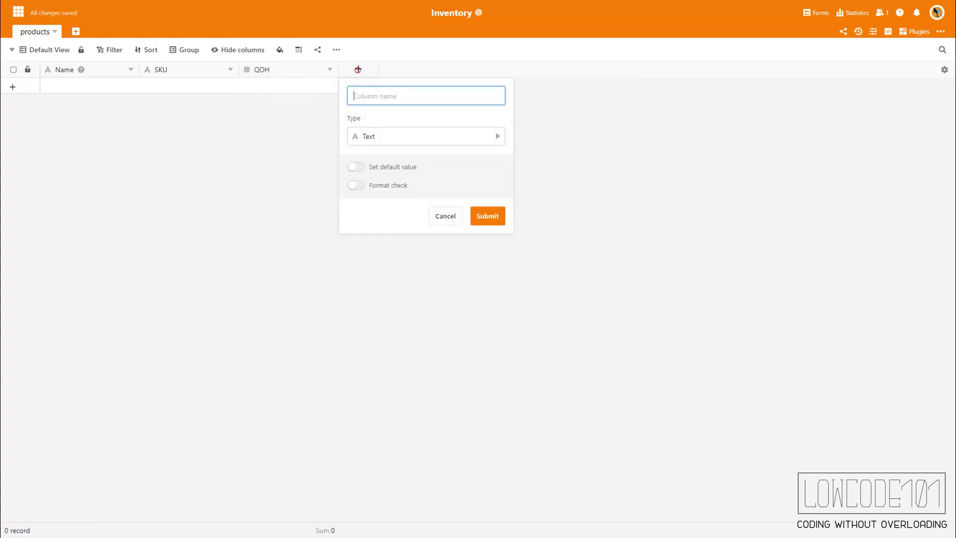
text(P)
click(460, 138)
click(553, 147)
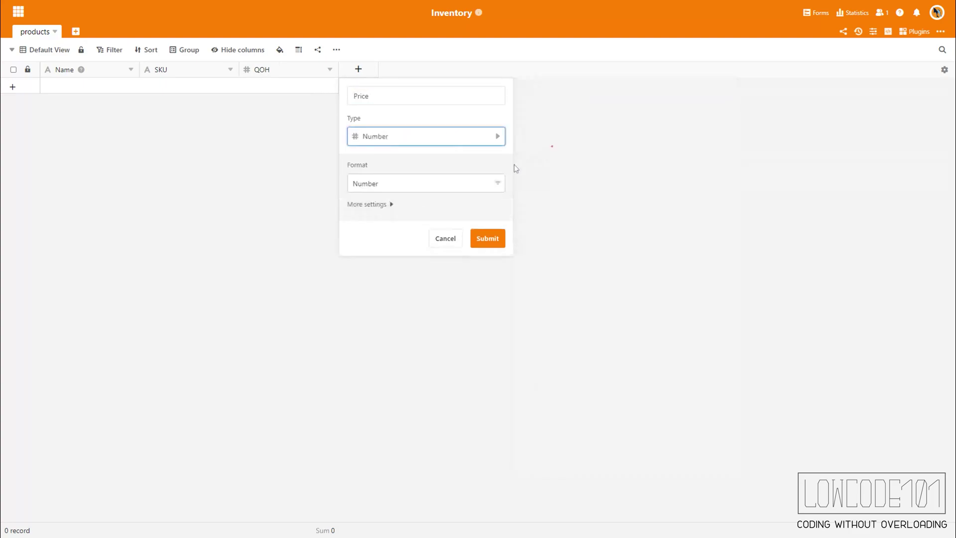
click(483, 185)
click(463, 261)
click(494, 238)
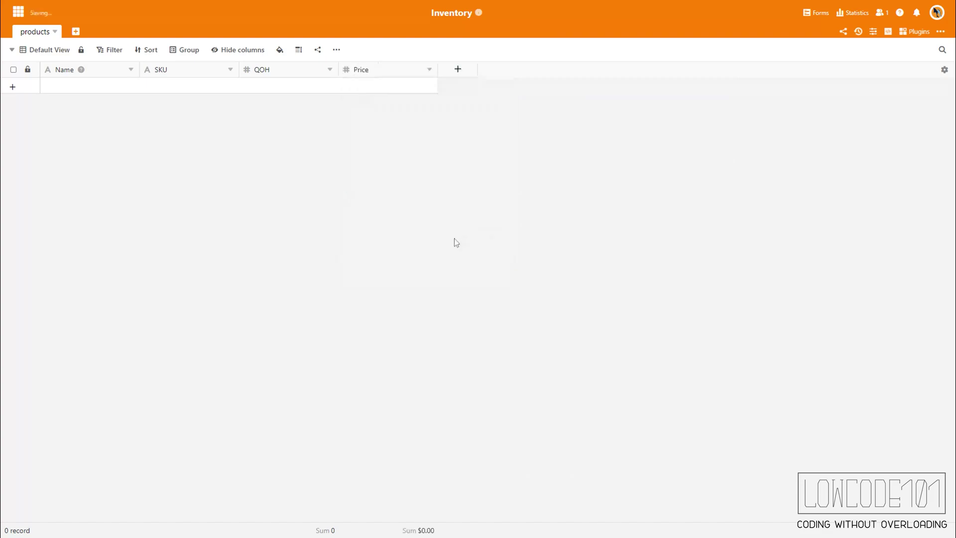
click(459, 70)
Add a single-select column named 'Status'
text(Status)
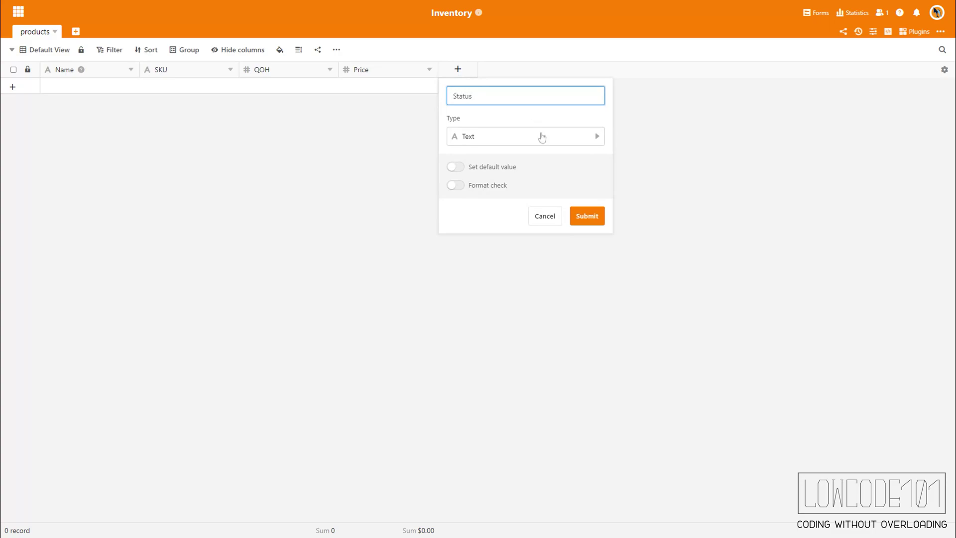
click(544, 139)
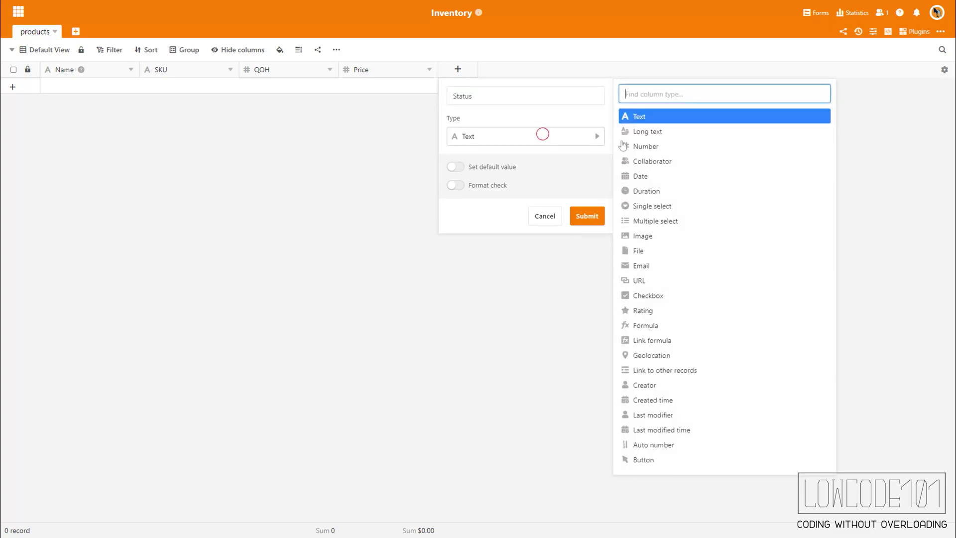
click(684, 208)
click(592, 199)
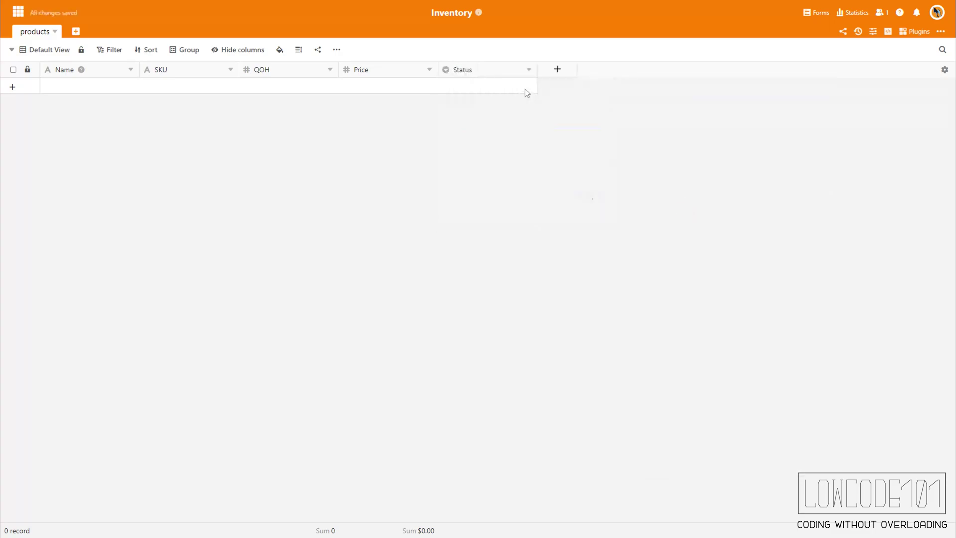
Give the Status column the options 'Available' and 'Not Available'
click(530, 69)
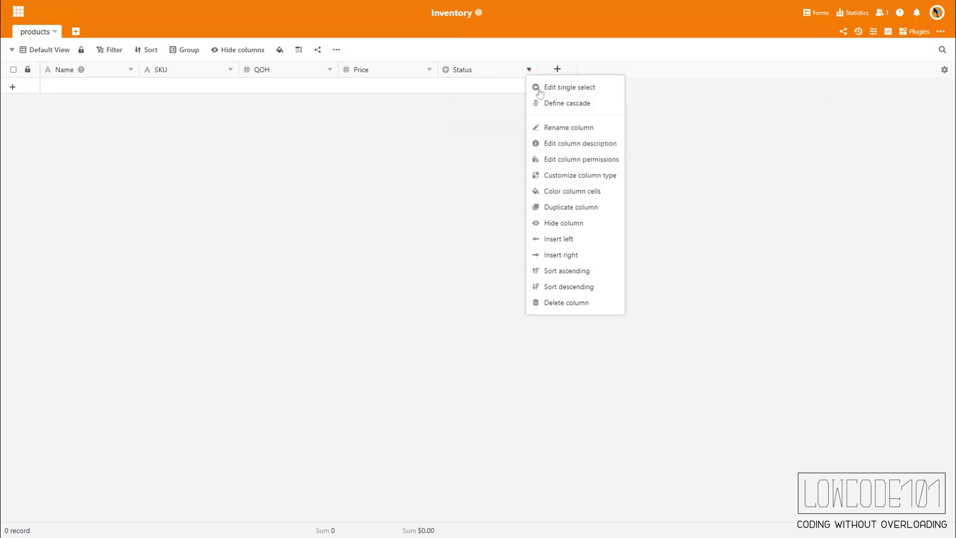
click(543, 90)
click(483, 117)
text(Available)
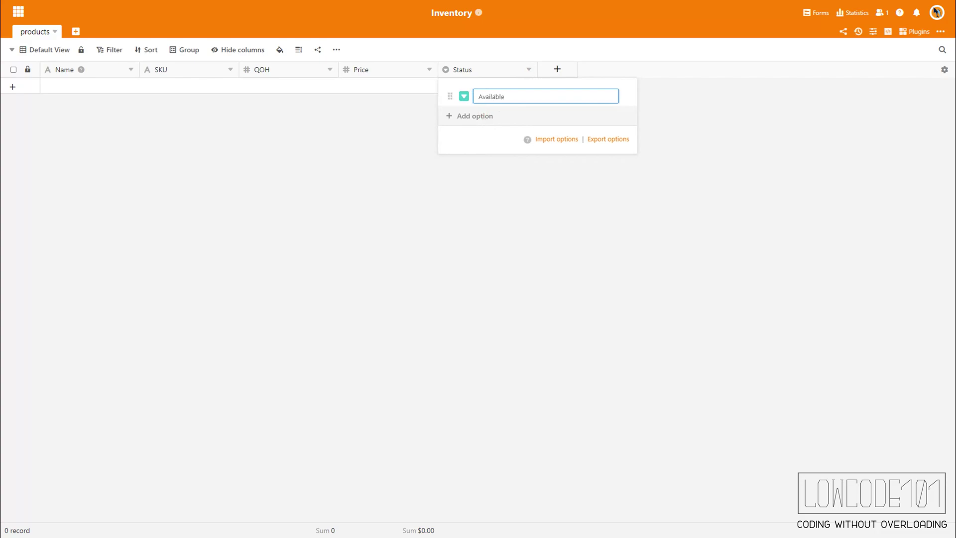
click(490, 116)
text(Not Available)
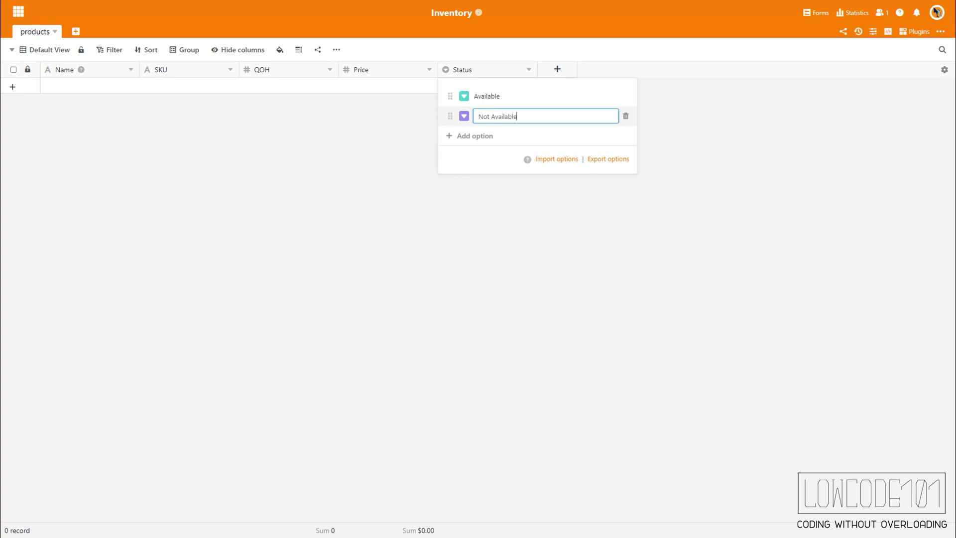
key(Return)
click(654, 105)
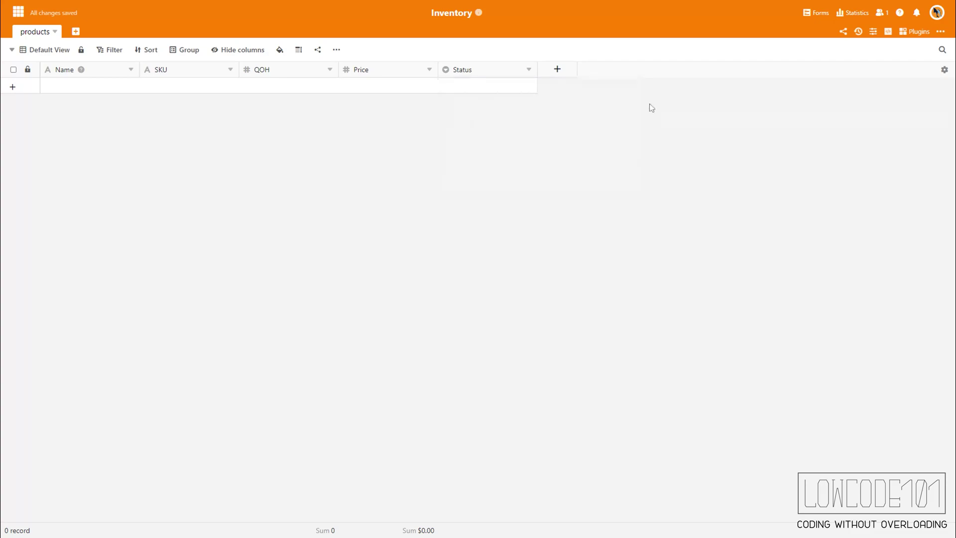
Add a long-text column named 'Specification'
click(557, 70)
click(587, 95)
text(Specification)
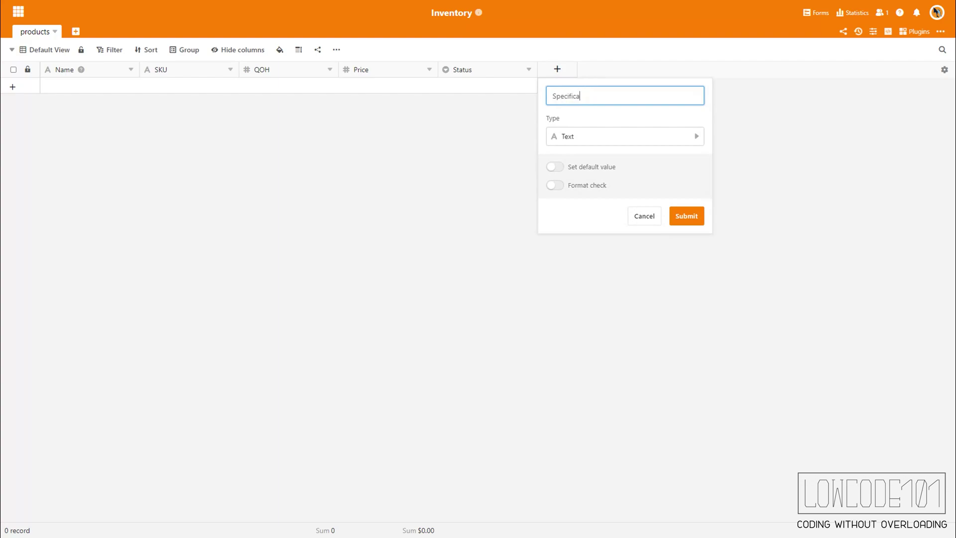
click(641, 136)
click(738, 131)
click(687, 216)
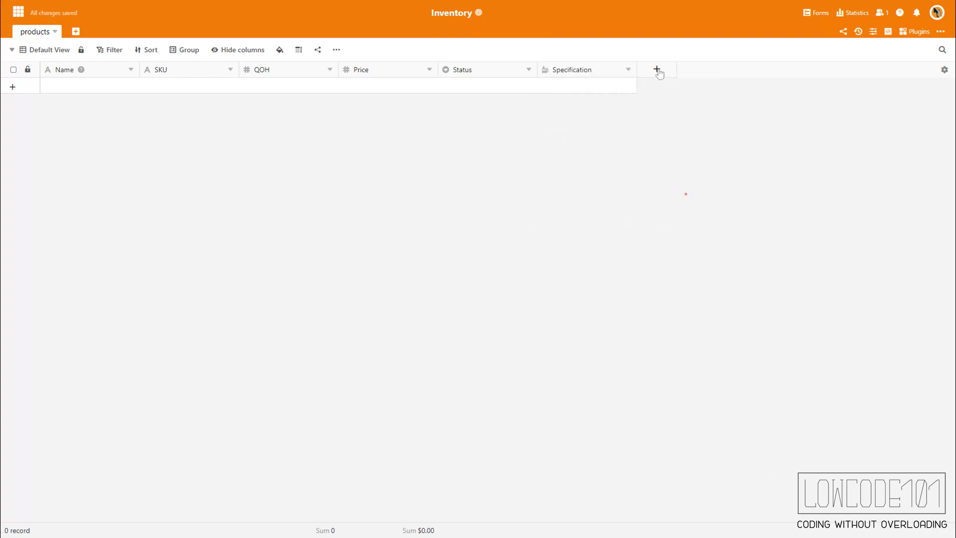
Add a long-text column named 'Size / Dimension'
click(658, 70)
click(670, 97)
text(Size / Dimension)
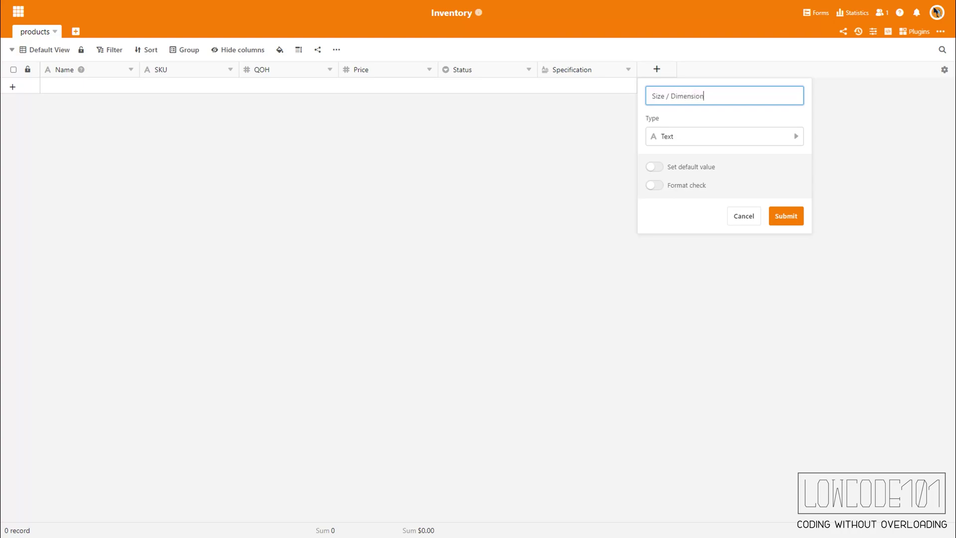
click(735, 142)
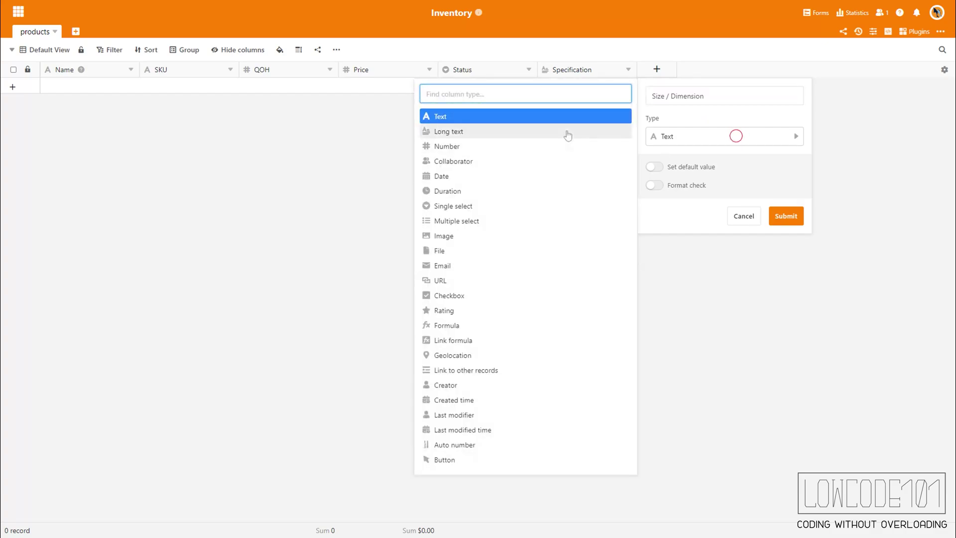
click(573, 132)
click(792, 196)
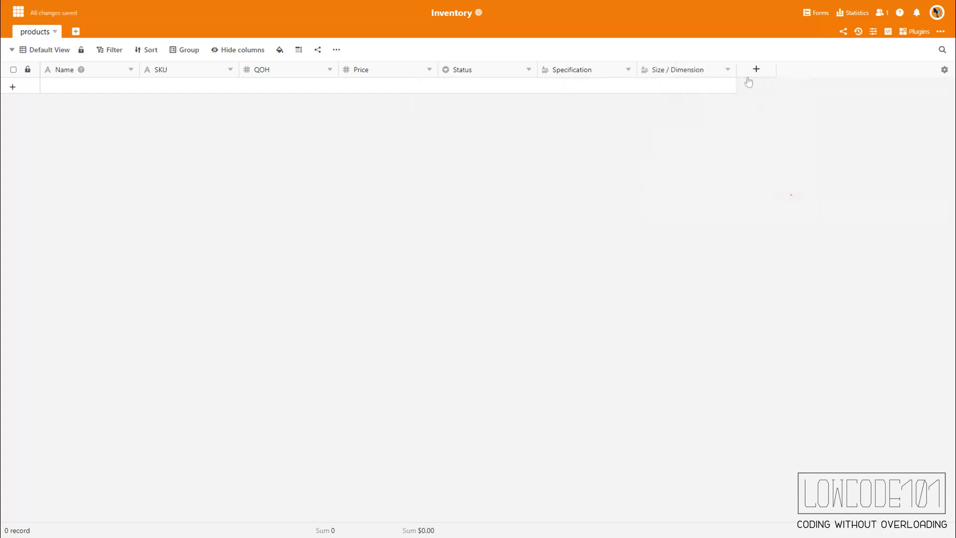
click(756, 70)
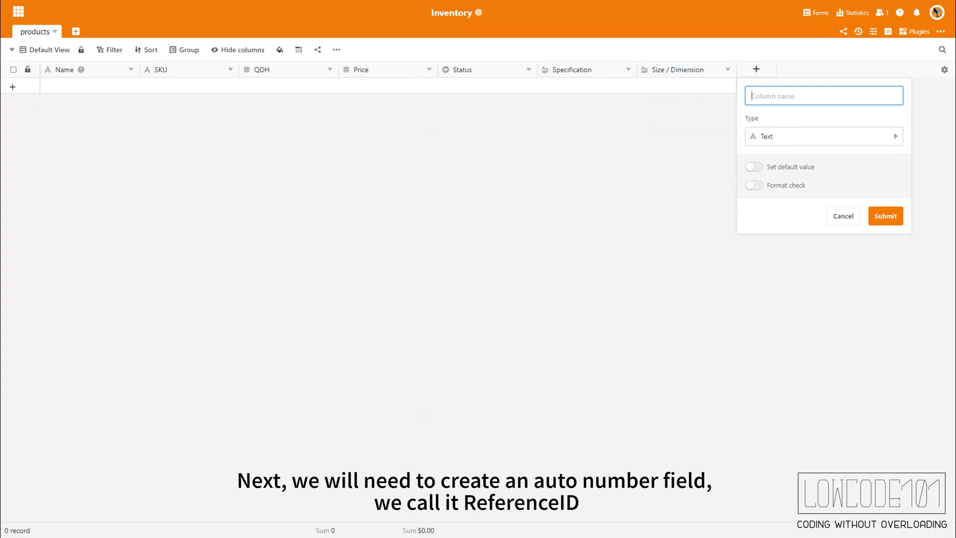
Add an auto-number column 'ReferenceID' with the number format 000
text(ReferenceID)
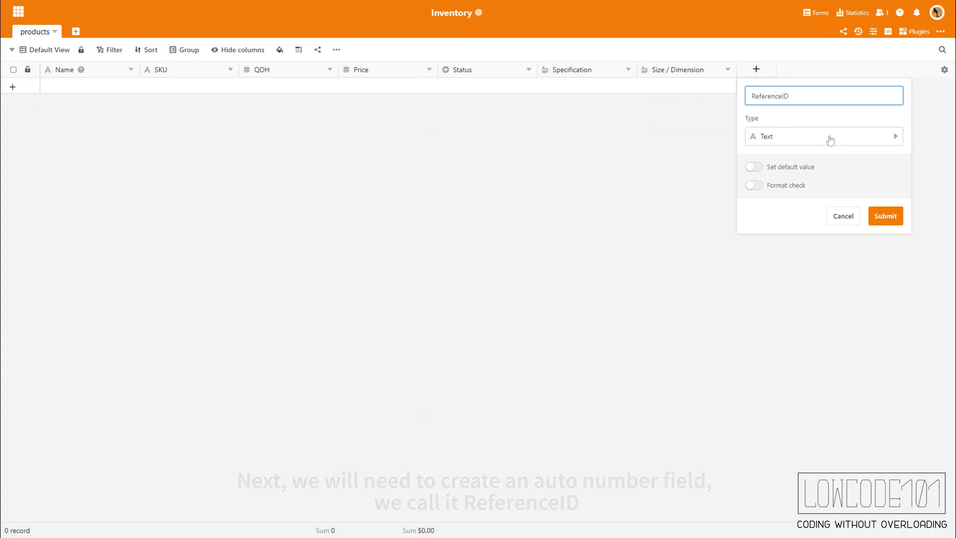
click(829, 136)
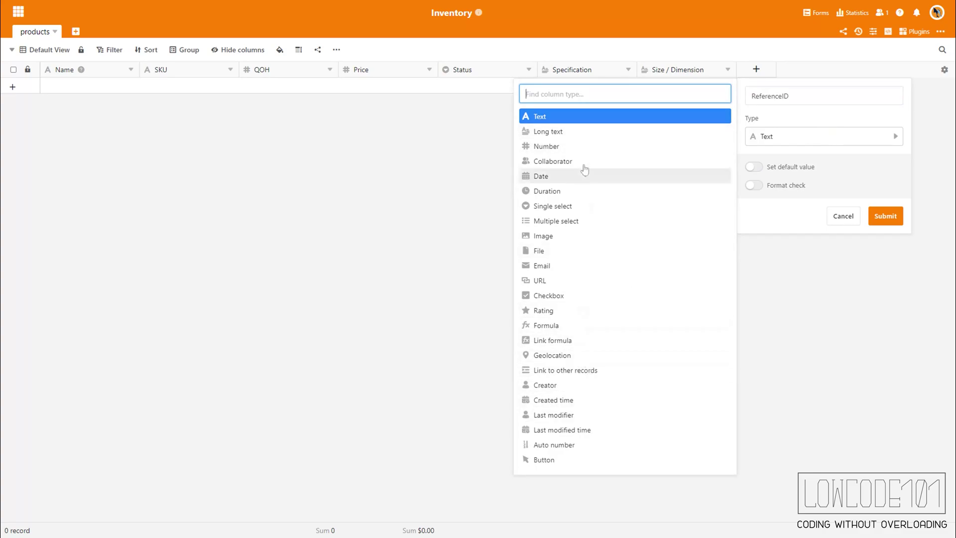
click(580, 445)
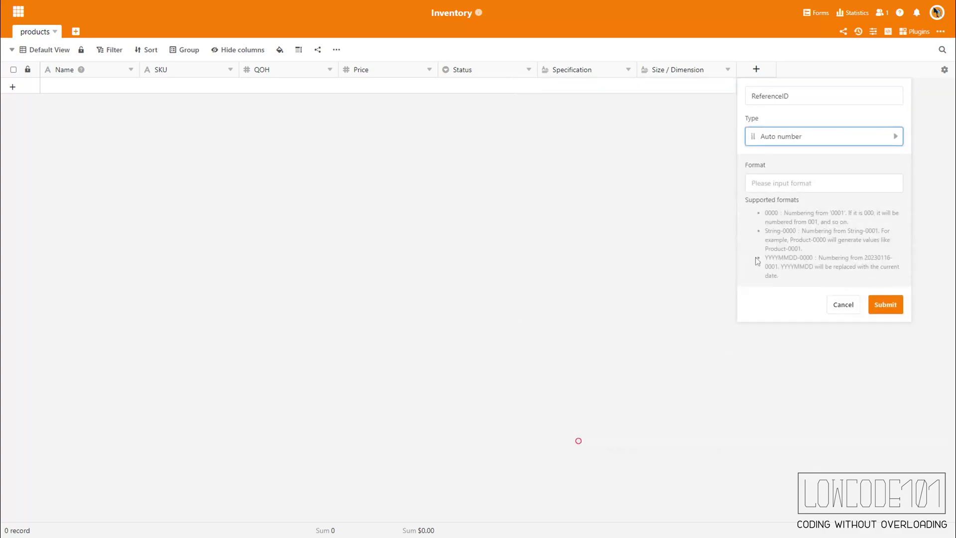
click(817, 187)
text(0000)
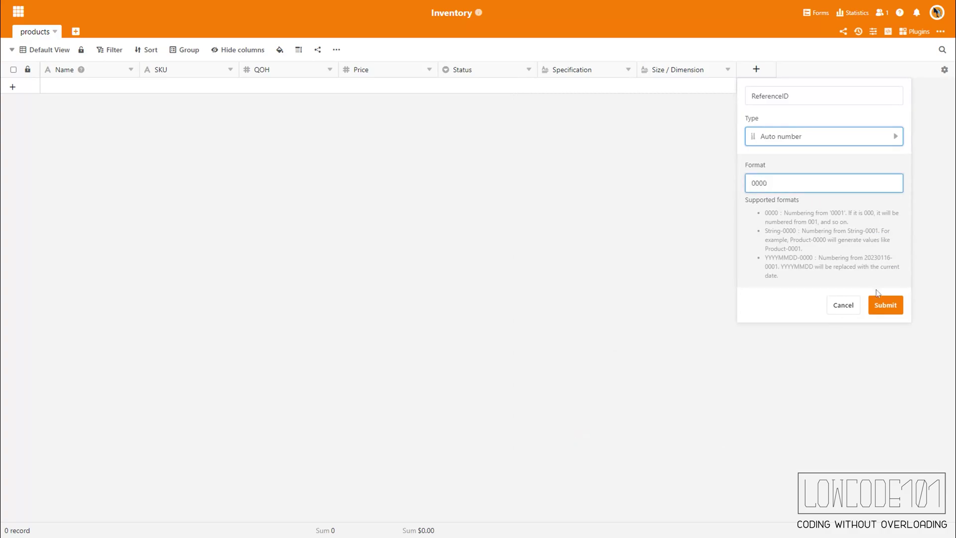
click(880, 302)
click(857, 69)
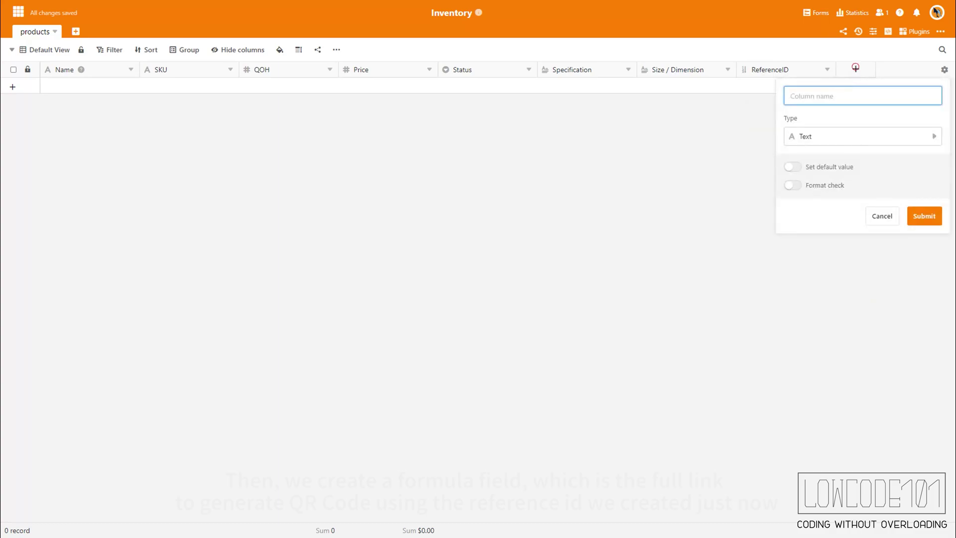
Create a Formula column 'QR Code Generator' and begin a concatenate('', {}) formula
text(QR Code Generator)
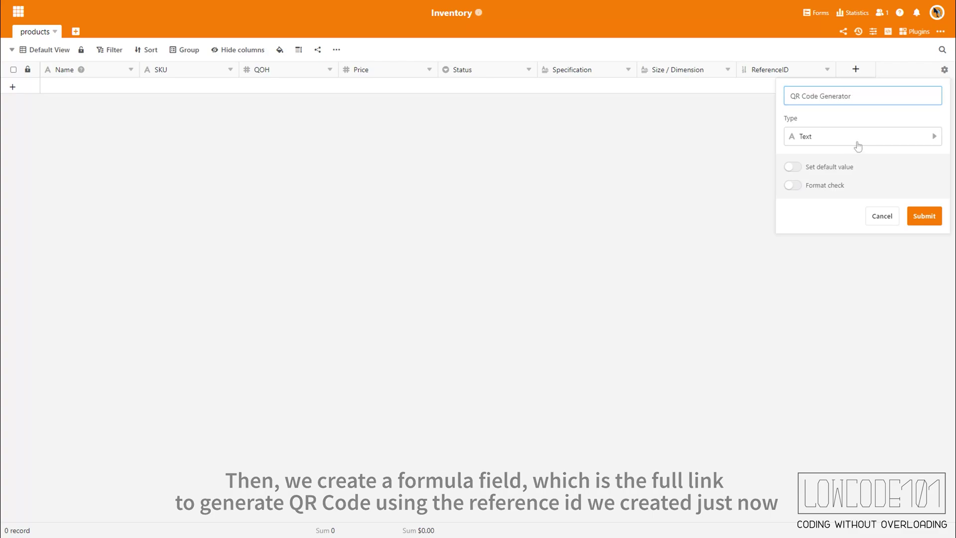
click(857, 145)
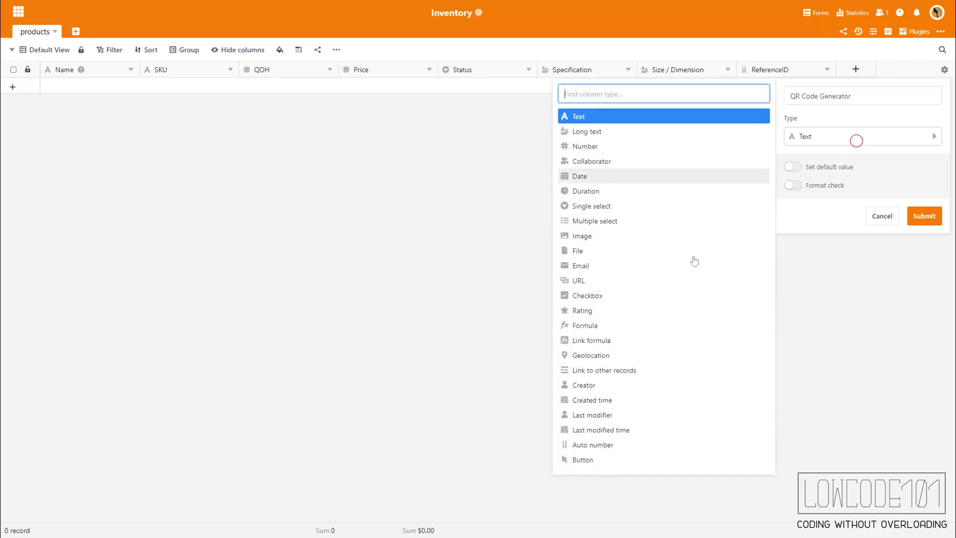
click(626, 331)
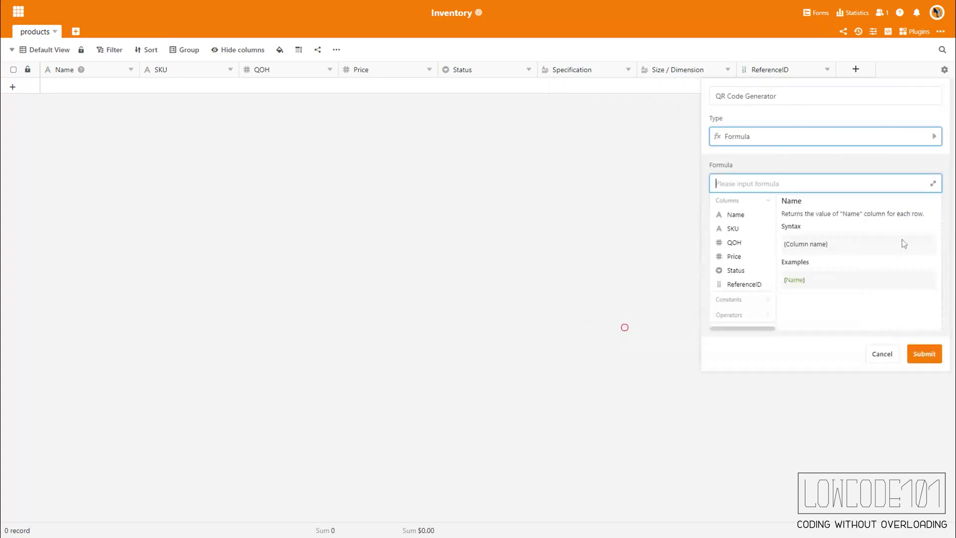
click(932, 183)
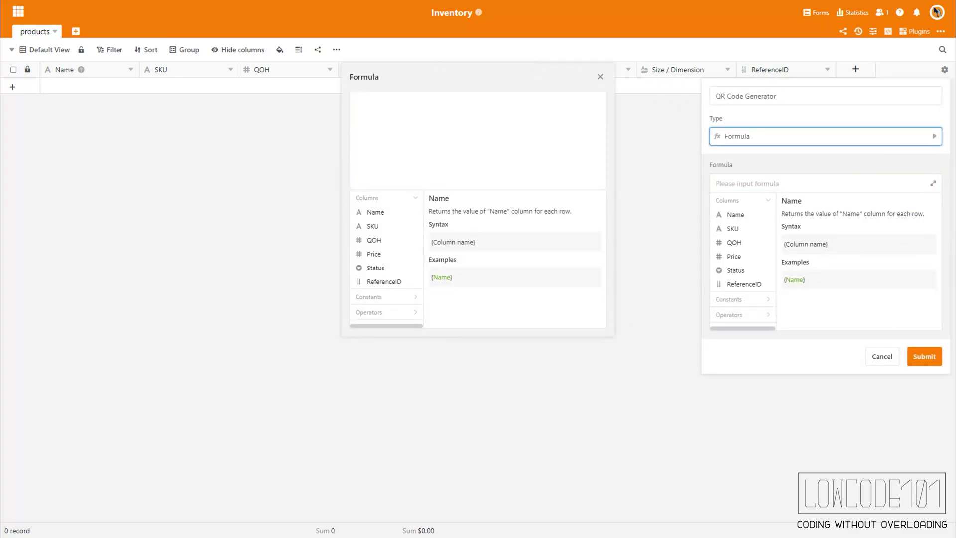
click(391, 132)
text(concatenate)
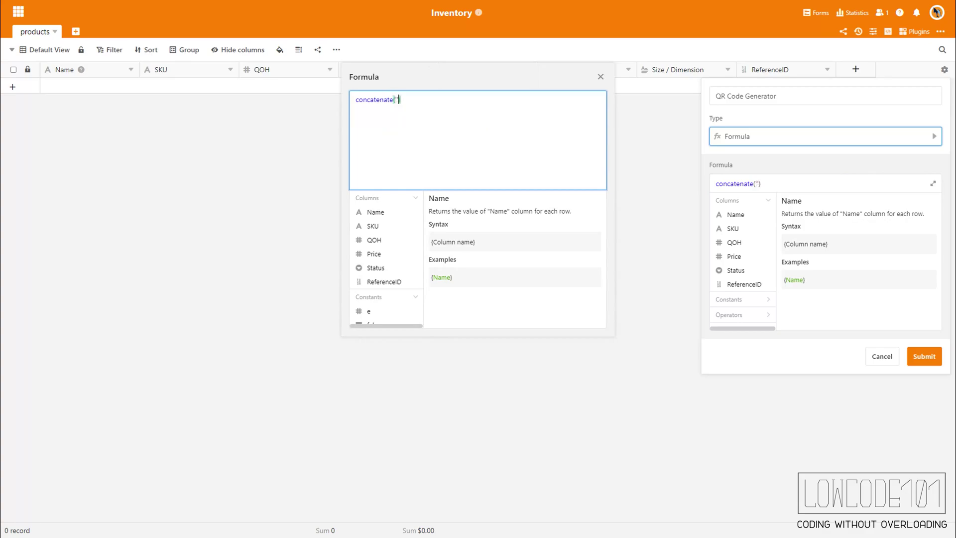
text(('', {)
Fill the formula with the qrserver 150x150 QR URL and {ReferenceID}, then save the column
click(394, 282)
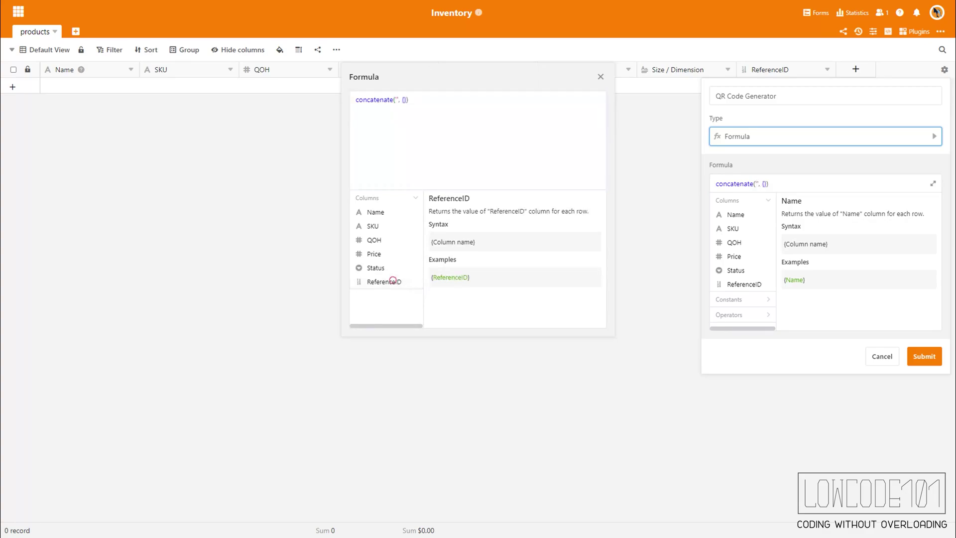
double_click(451, 278)
key(ctrl+c)
click(407, 99)
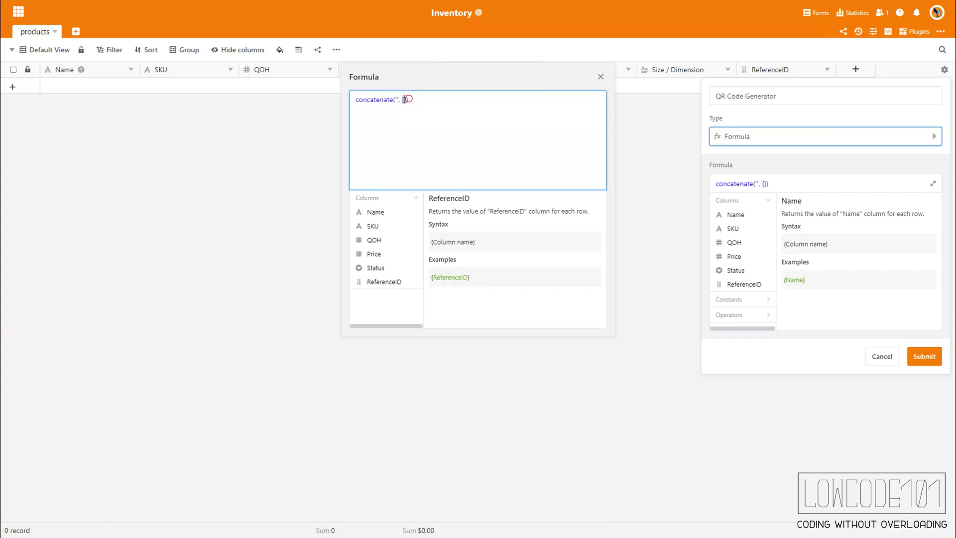
key(ctrl+v)
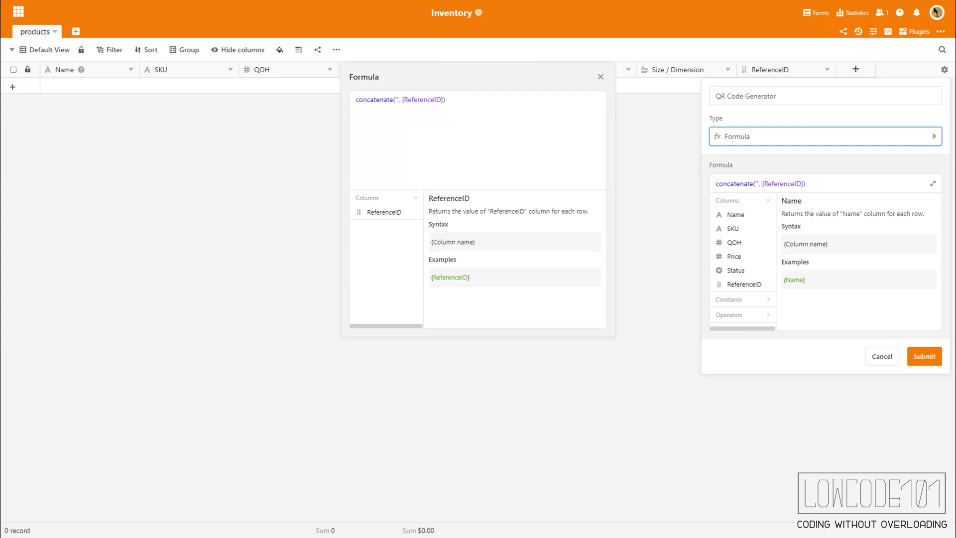
click(500, 93)
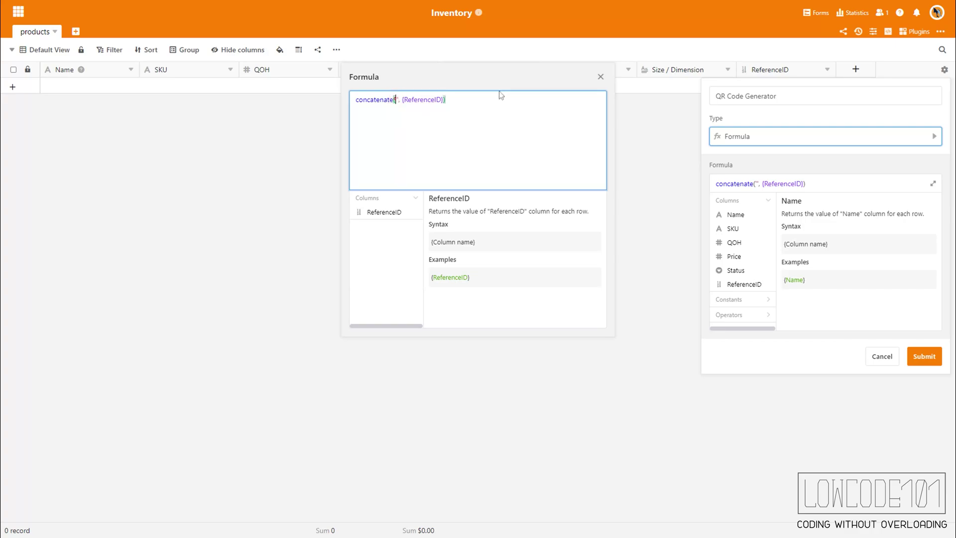
text(https://api.qrserver.com/v1/create-qr-code/?size=150x150&data=)
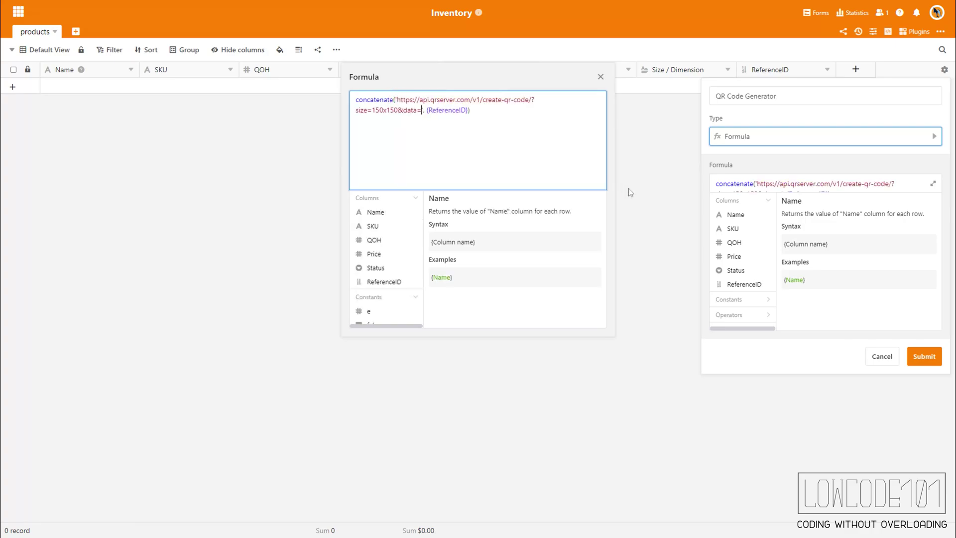
click(662, 336)
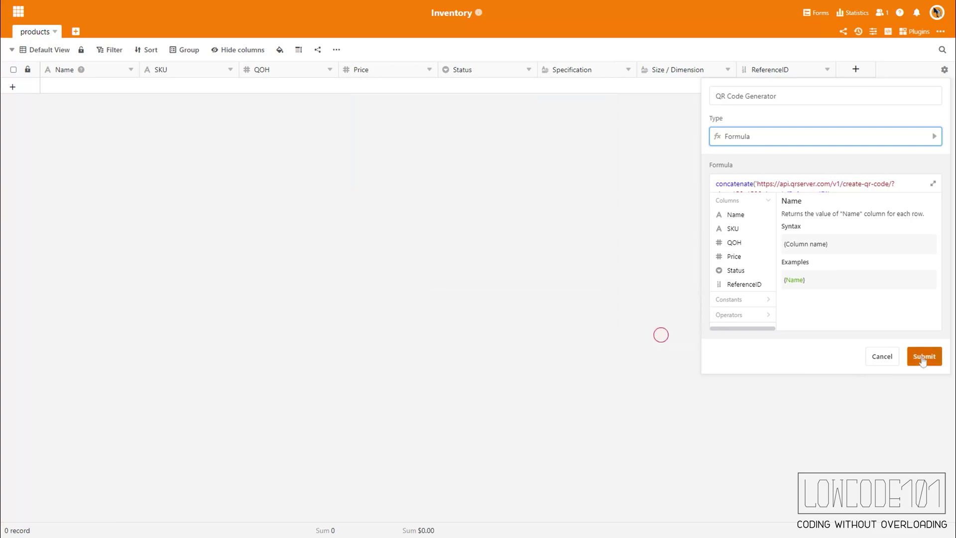
click(922, 357)
scroll(872, 527, right, 1)
scroll(872, 527, right, 2)
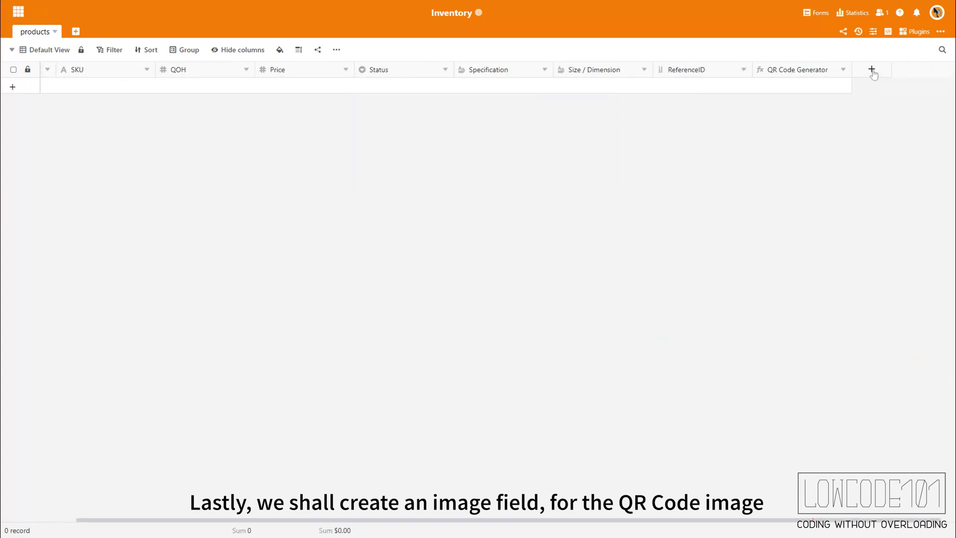
Add an Image column named 'QR Code' after QR Code Generator
click(872, 69)
click(835, 94)
text(Q)
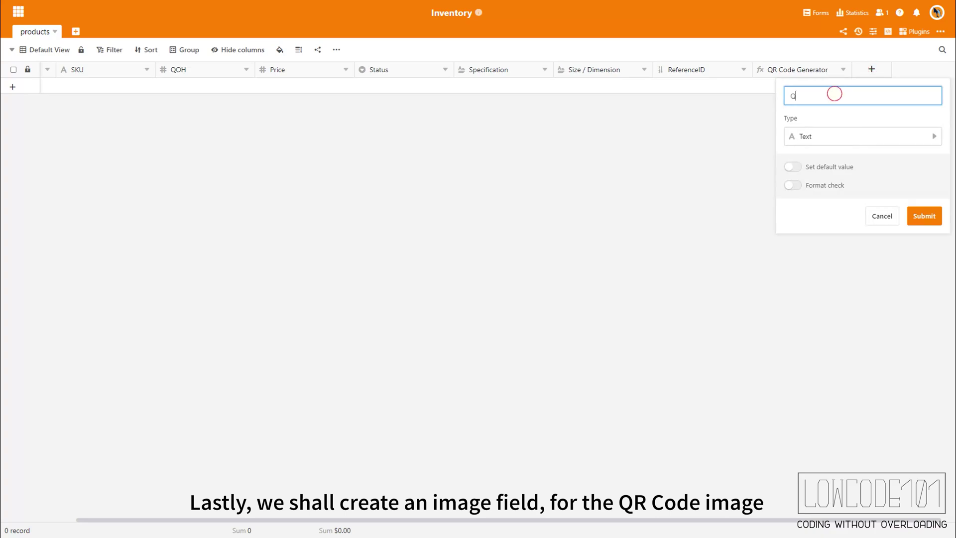
text(R Code)
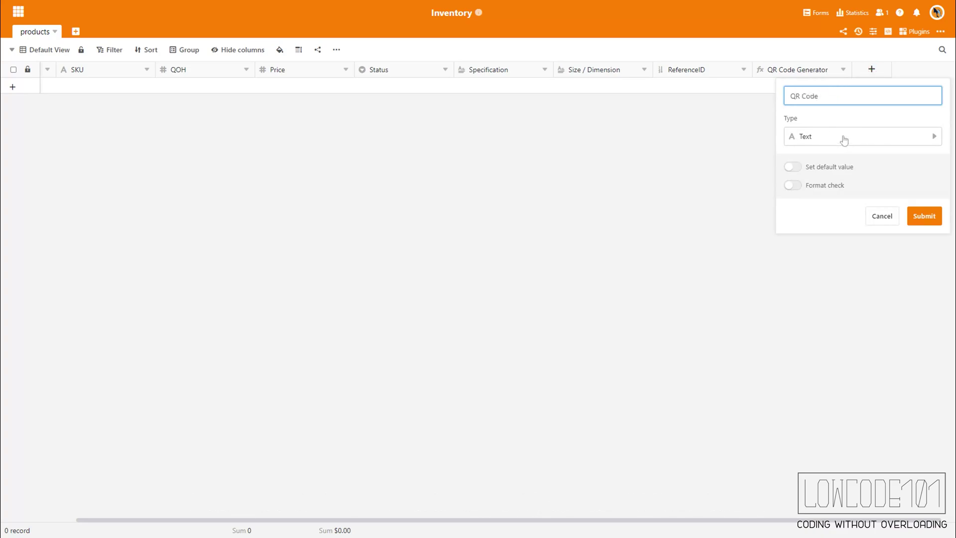
click(842, 136)
click(688, 235)
click(921, 172)
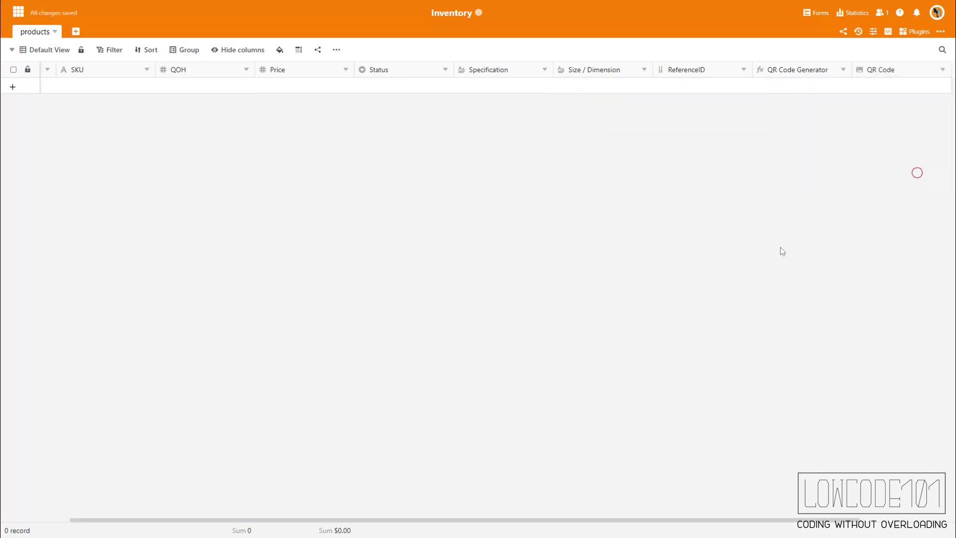
drag(818, 521, 499, 522)
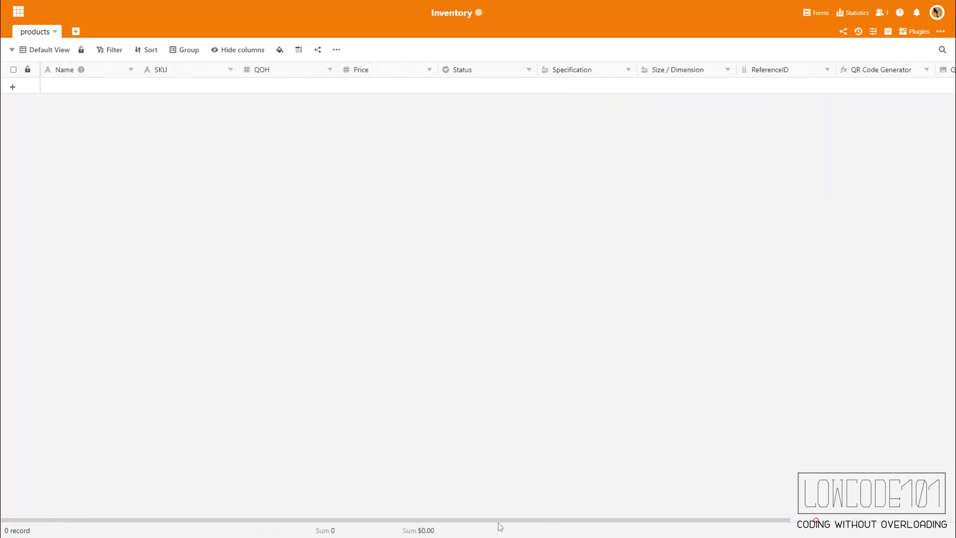
Import the five battery product rows from an xlsx file into the products table
click(54, 33)
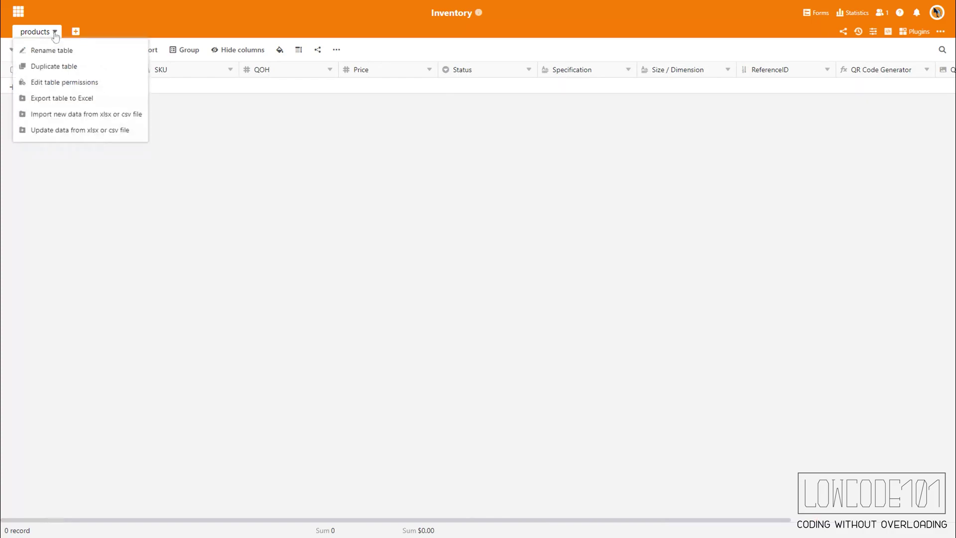
click(69, 114)
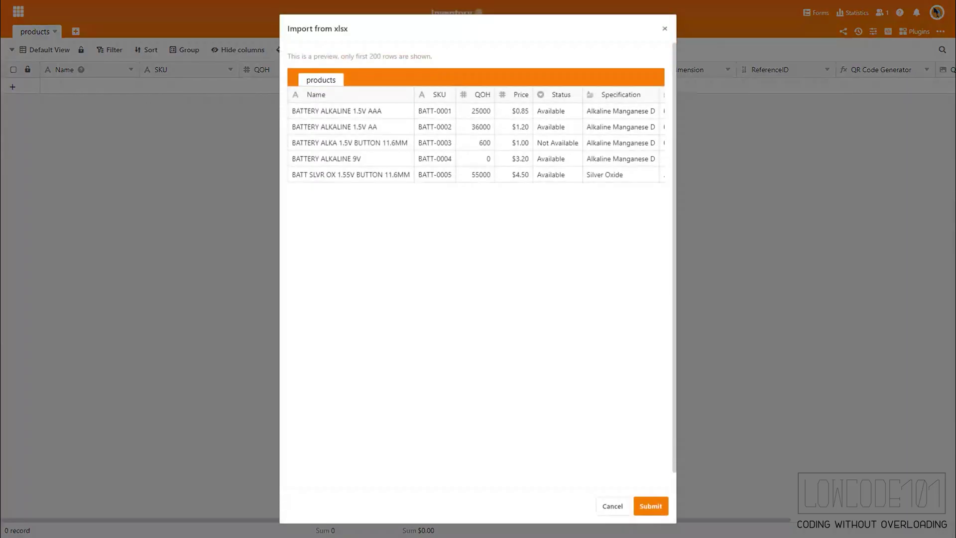
click(651, 506)
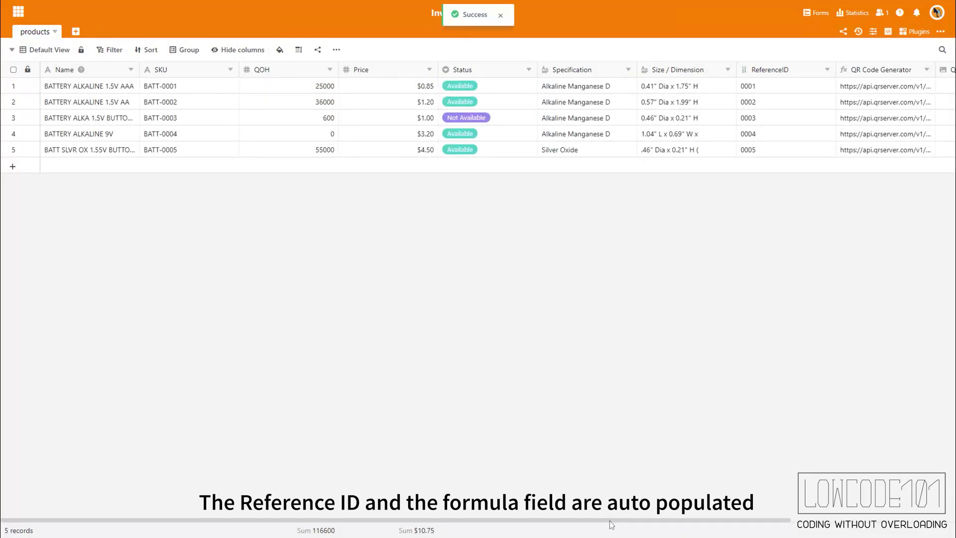
drag(616, 521, 842, 532)
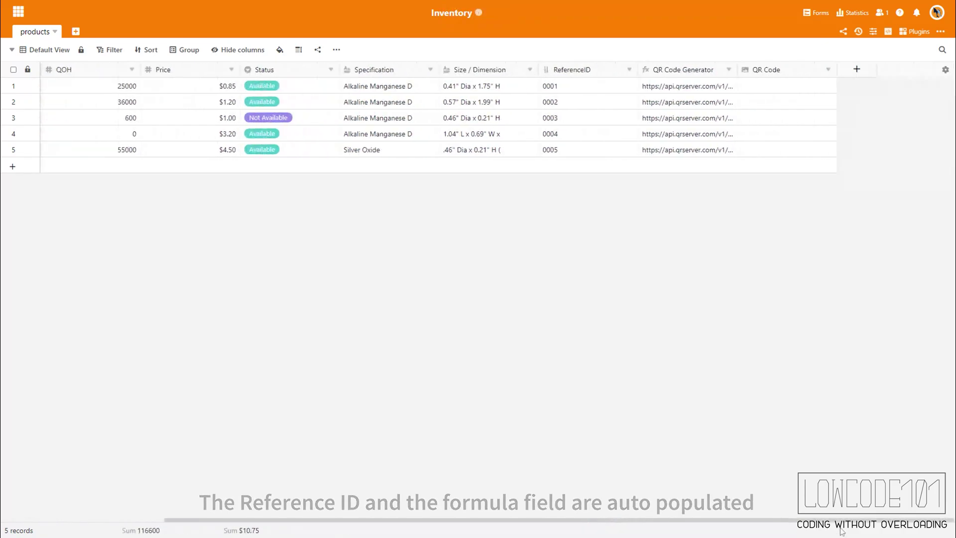
Add row 1's QR Code Generator URL as an image link in its QR Code cell
click(705, 87)
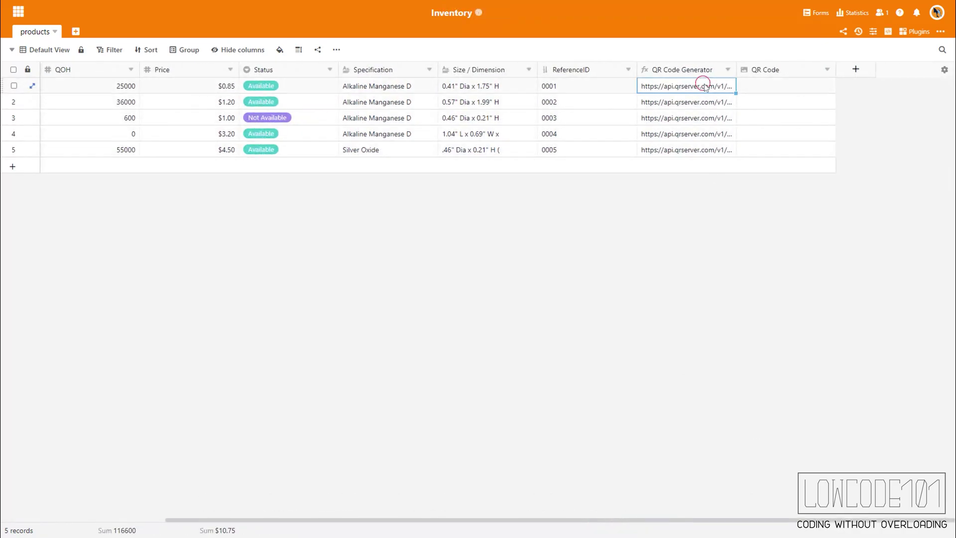
key(ctrl+c)
click(814, 87)
click(746, 86)
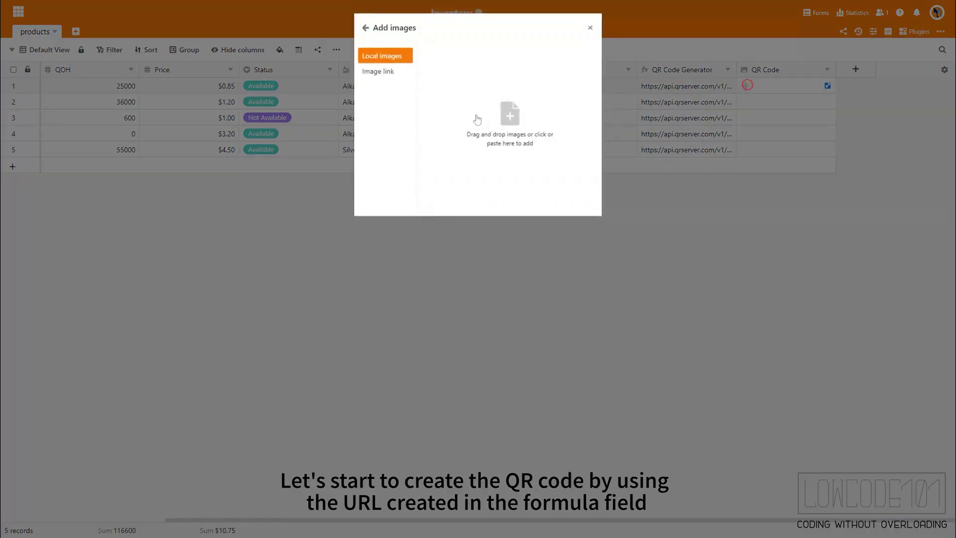
click(387, 72)
click(496, 116)
key(ctrl+v)
click(550, 113)
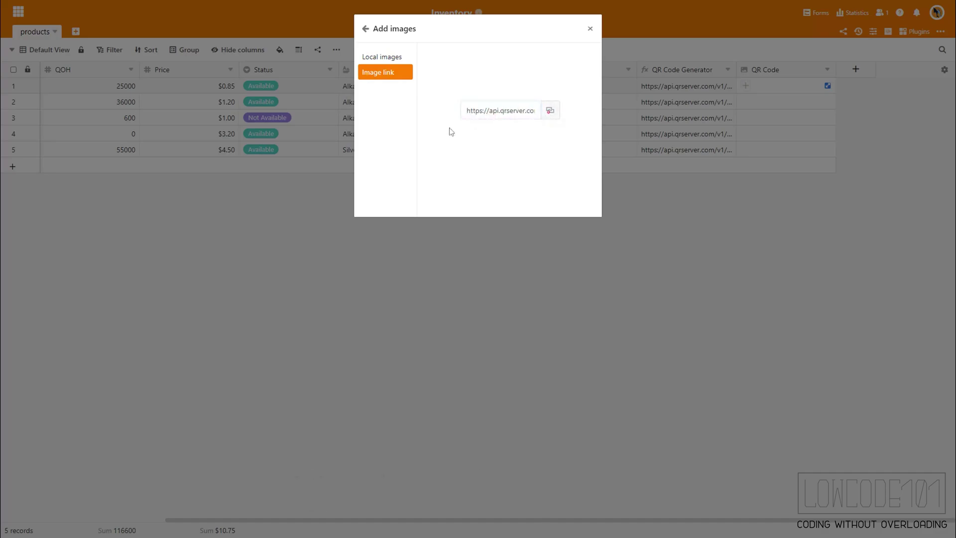
click(551, 114)
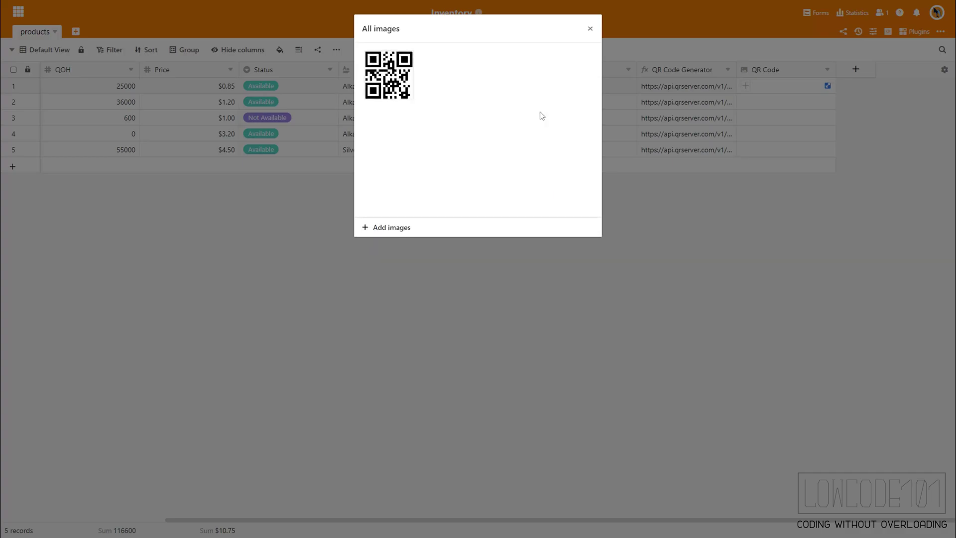
click(395, 228)
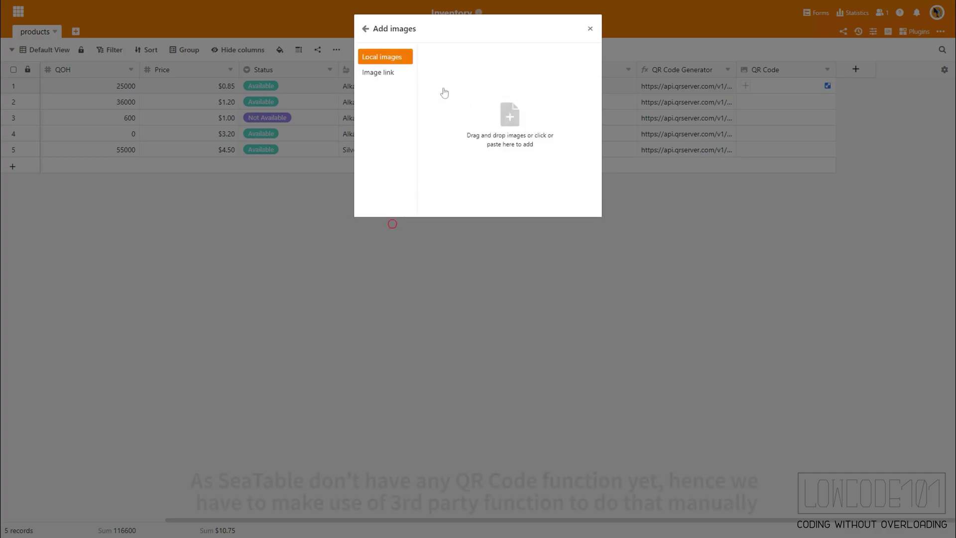
click(590, 28)
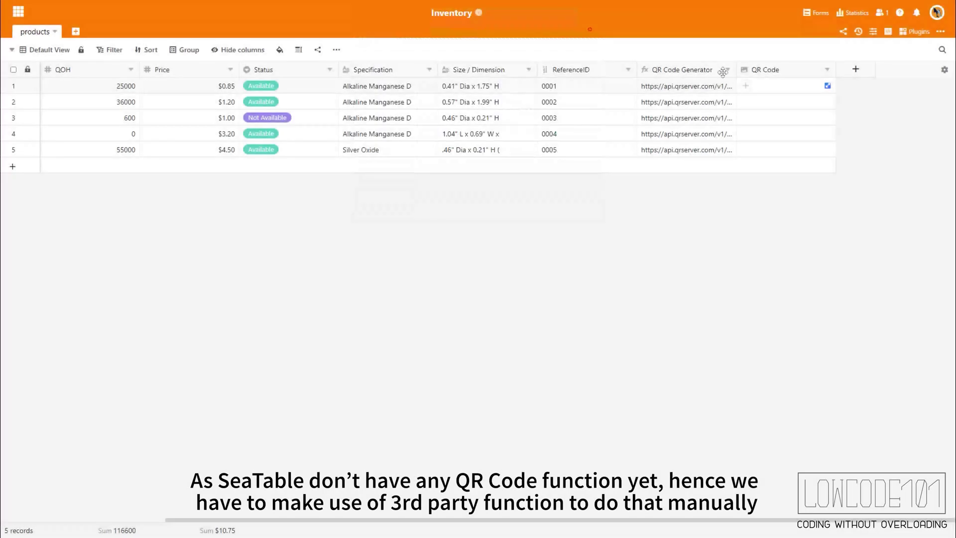
Widen the QR Code Generator column until the full URLs are visible
click(746, 91)
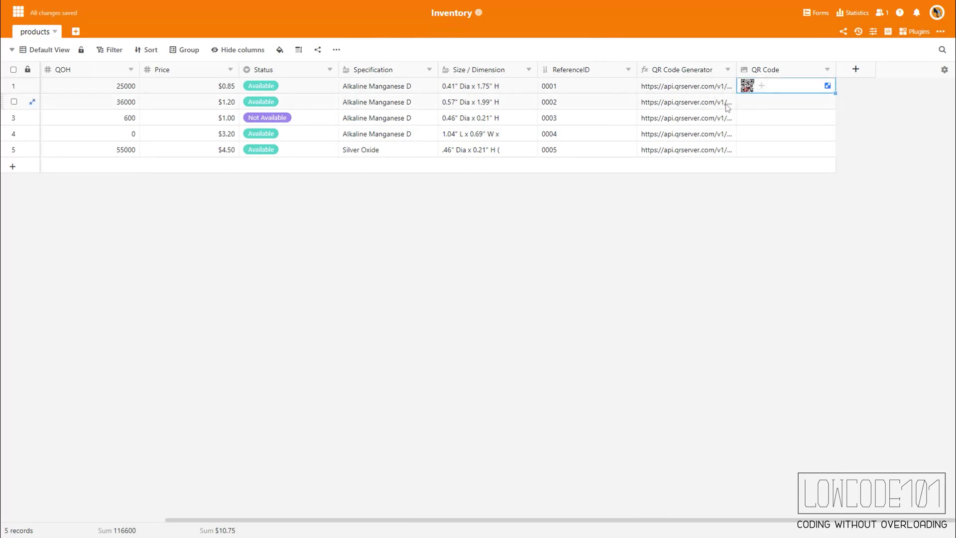
click(727, 106)
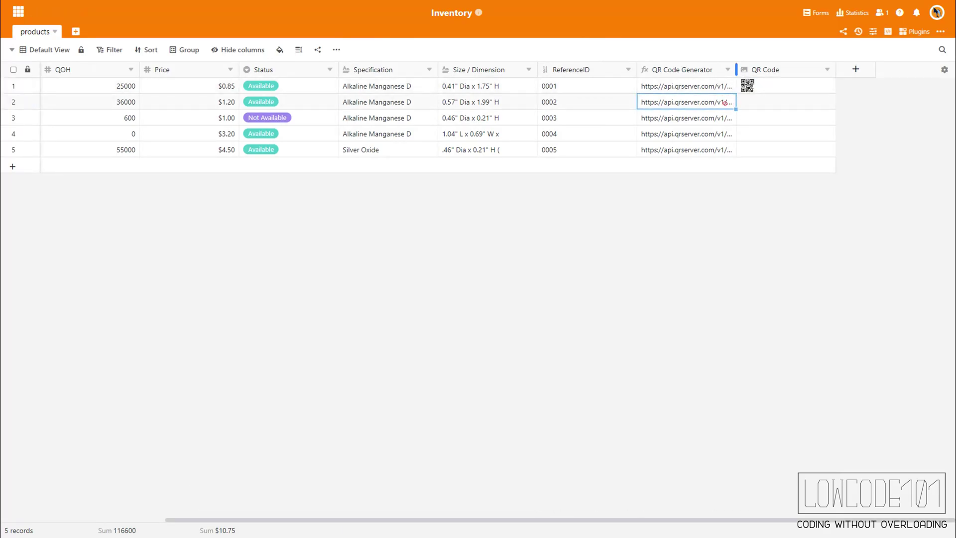
drag(737, 70, 850, 70)
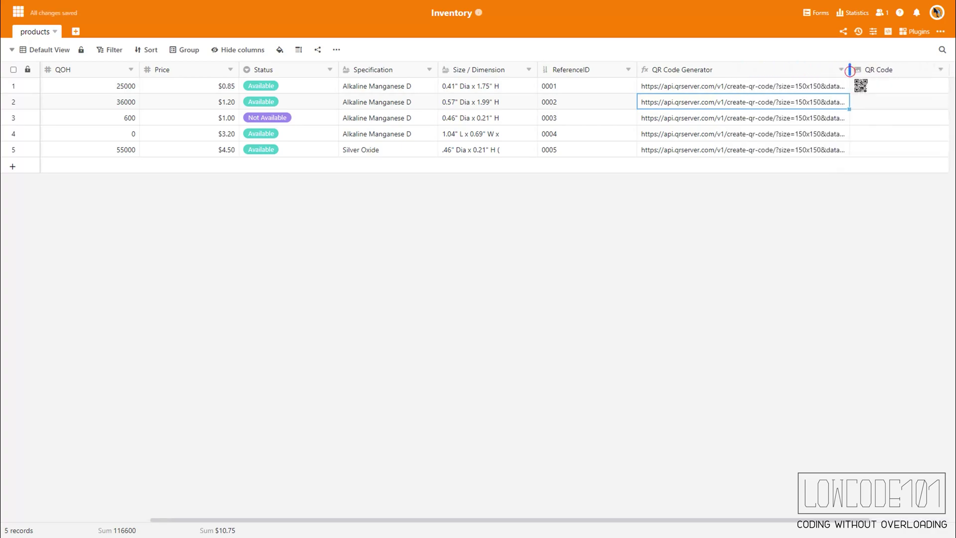
scroll(787, 80, right, 3)
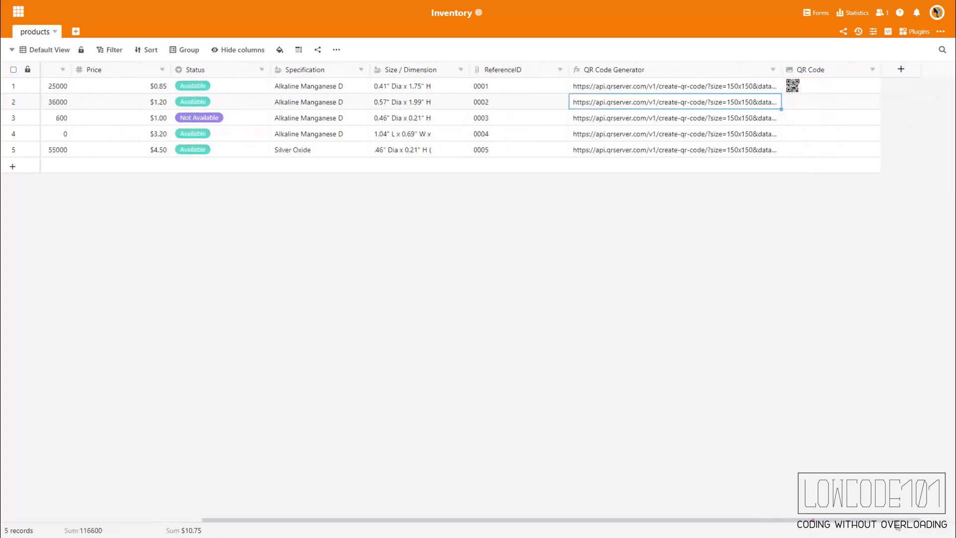
drag(737, 69, 803, 69)
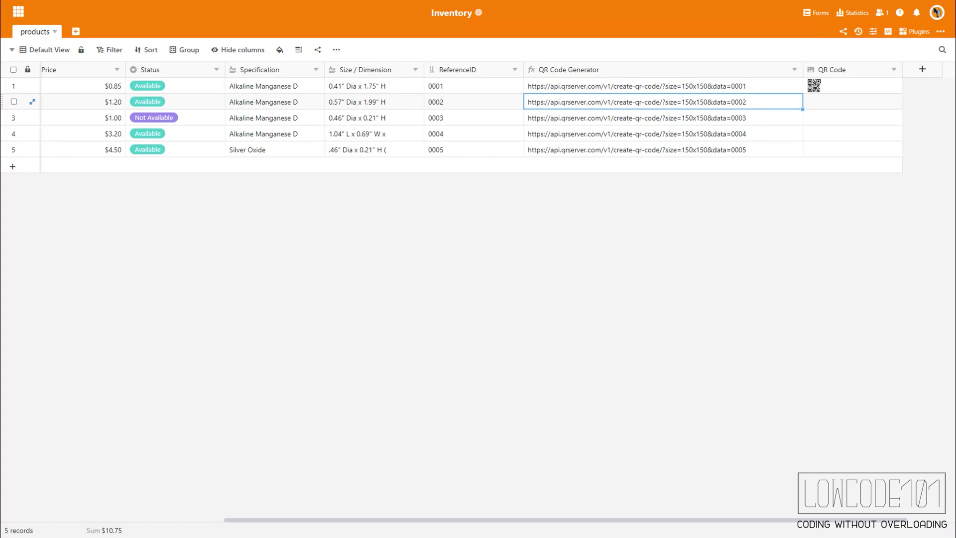
Add row 2's QR generator URL as an image link in its QR Code cell
key(ctrl+c)
click(810, 101)
click(811, 101)
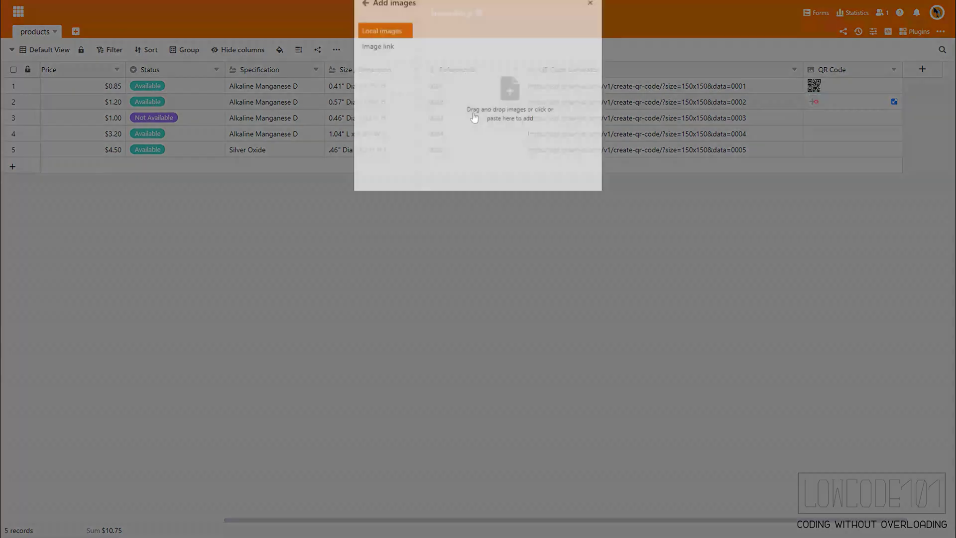
click(397, 75)
click(493, 113)
key(ctrl+v)
click(550, 111)
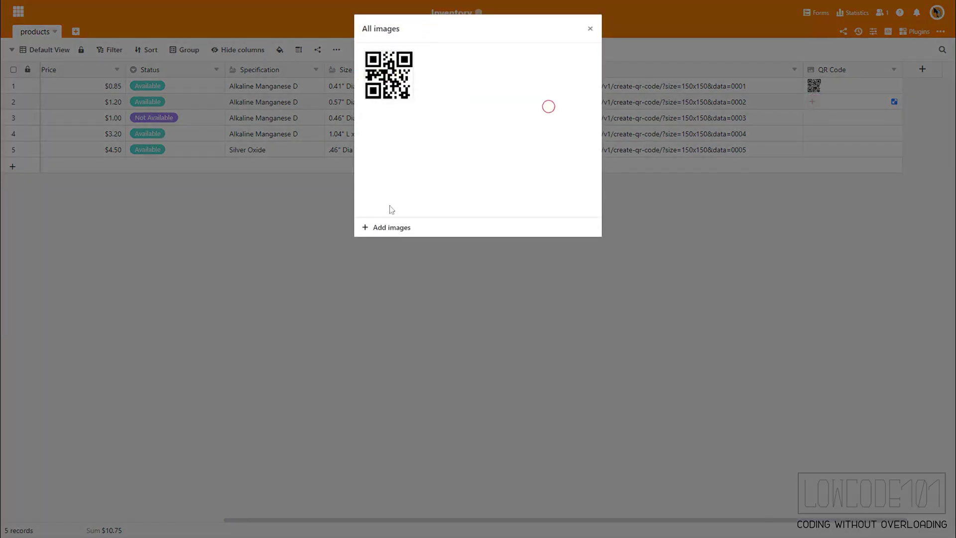
click(398, 226)
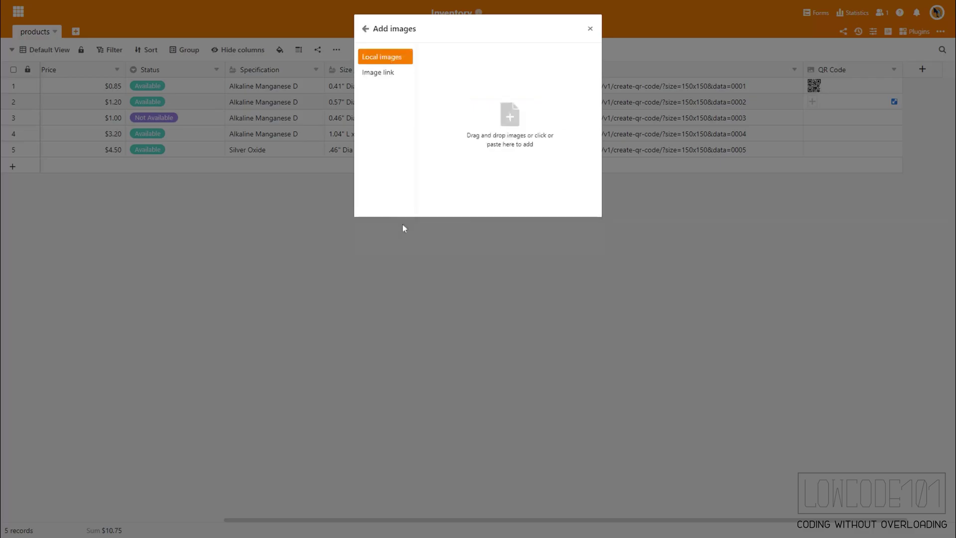
click(590, 29)
Add row 3's QR generator URL as an image link in its QR Code cell
click(707, 118)
key(ctrl+c)
click(836, 118)
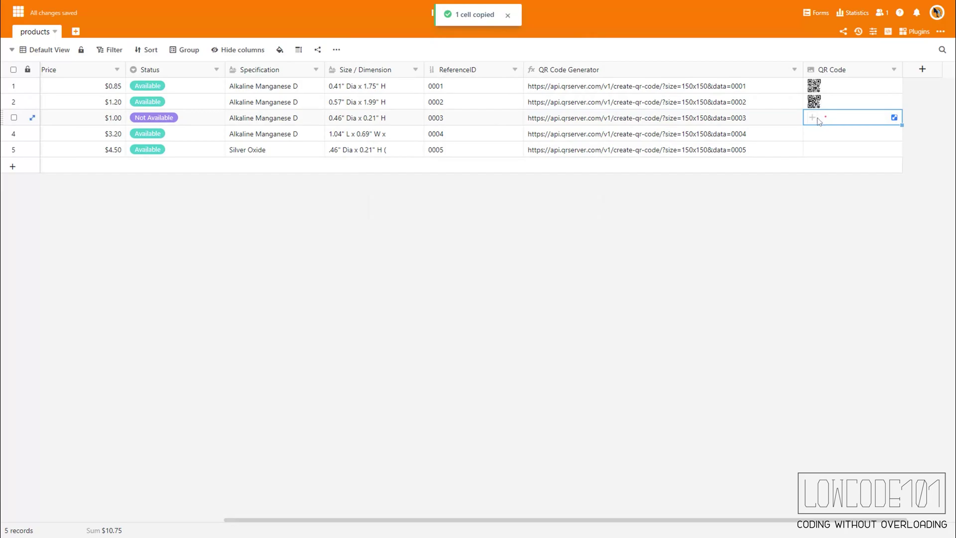
click(813, 117)
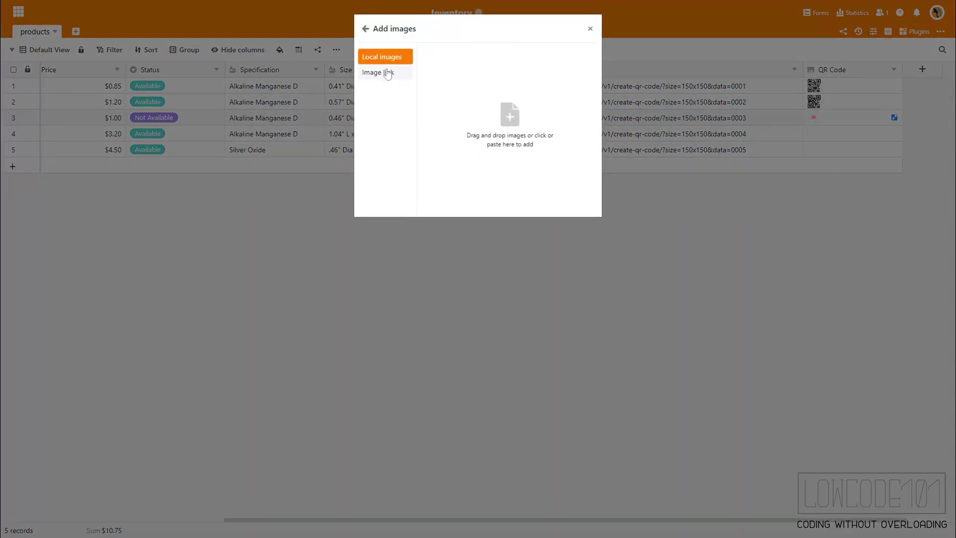
click(392, 74)
click(498, 107)
key(ctrl+v)
click(551, 110)
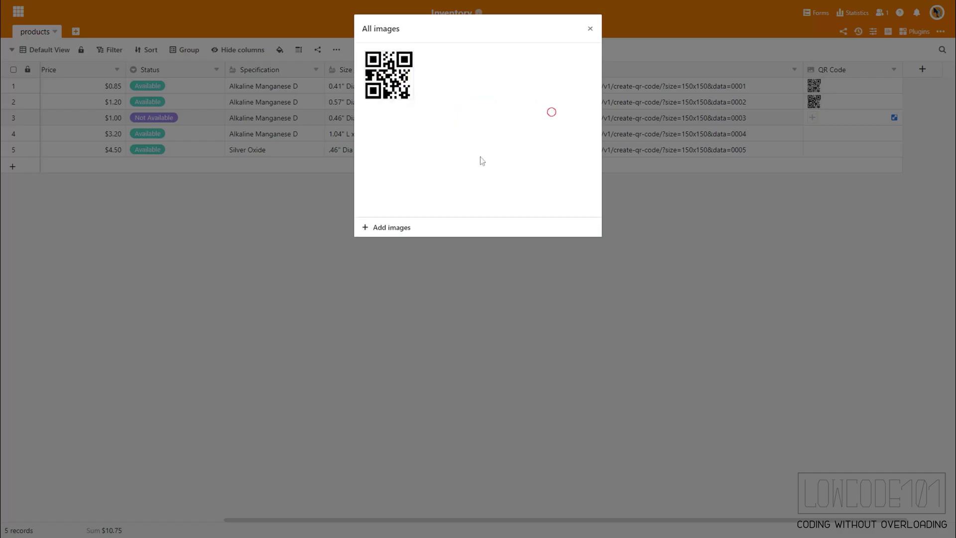
click(398, 230)
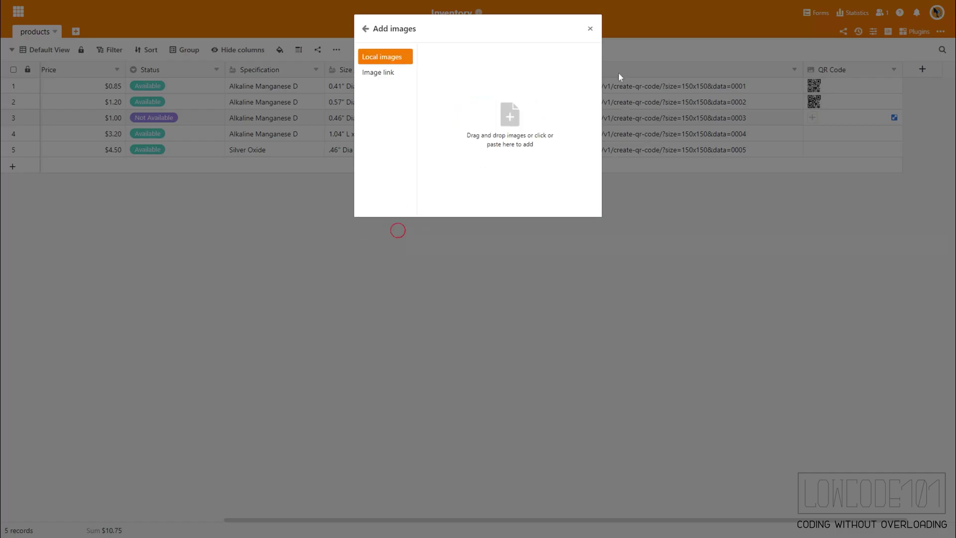
click(591, 29)
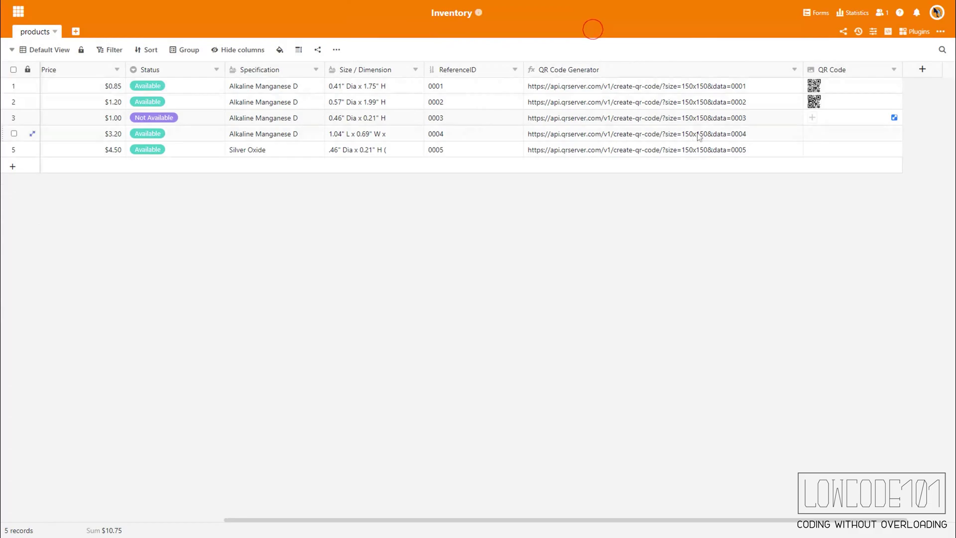
Add row 4's QR generator URL as an image link in its QR Code cell
click(741, 133)
key(ctrl+c)
click(816, 137)
click(813, 134)
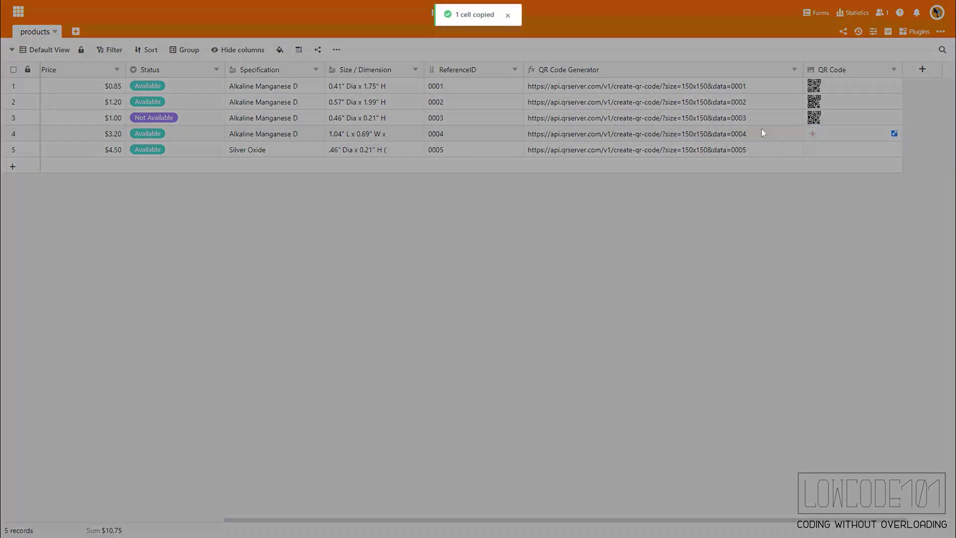
click(384, 73)
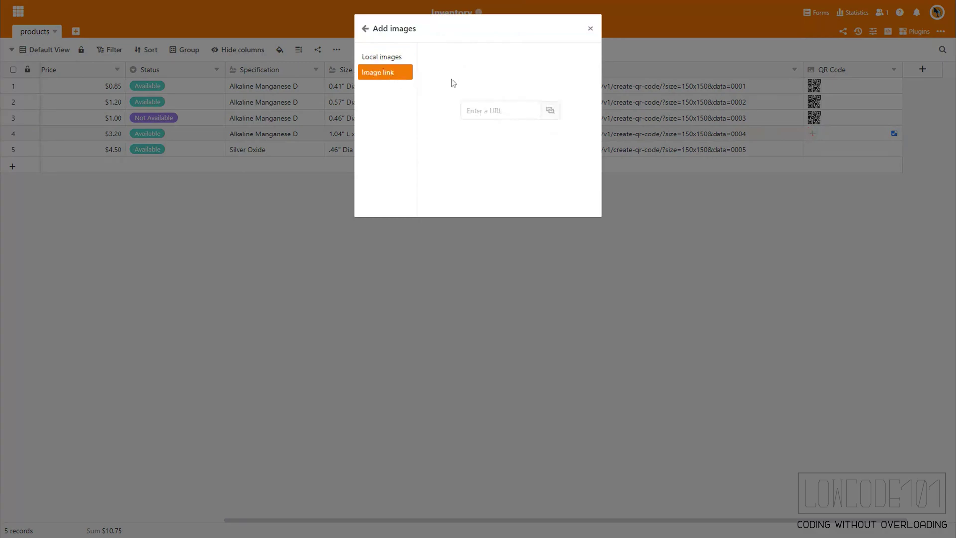
key(ctrl+v)
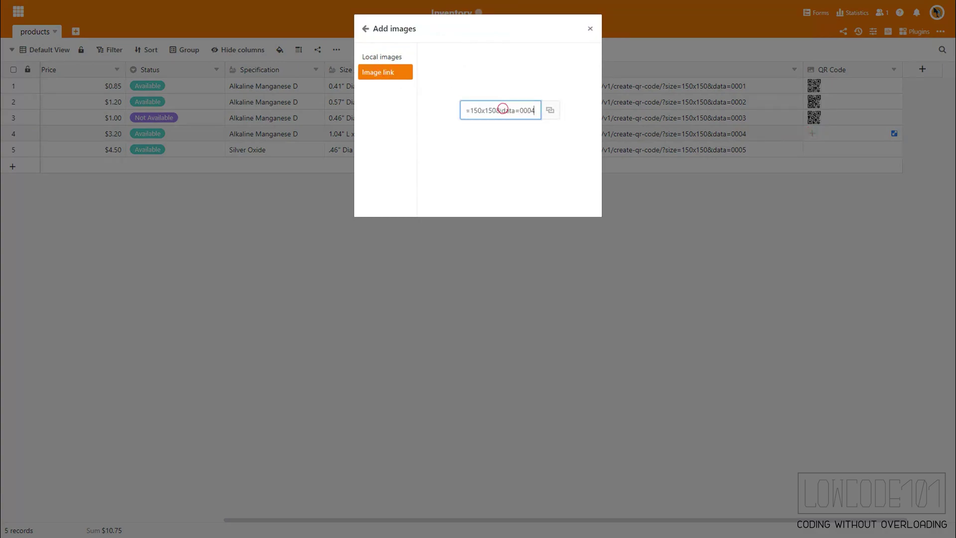
click(549, 110)
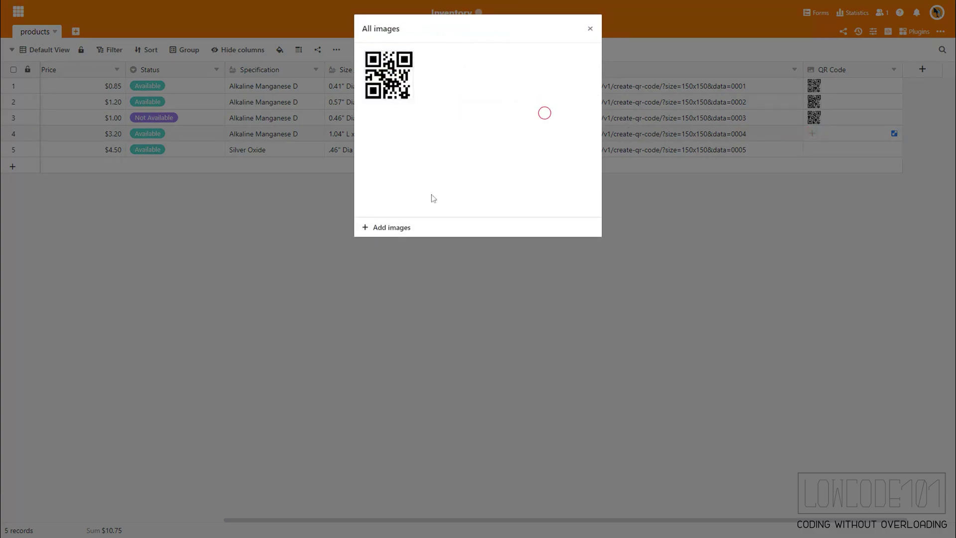
click(393, 227)
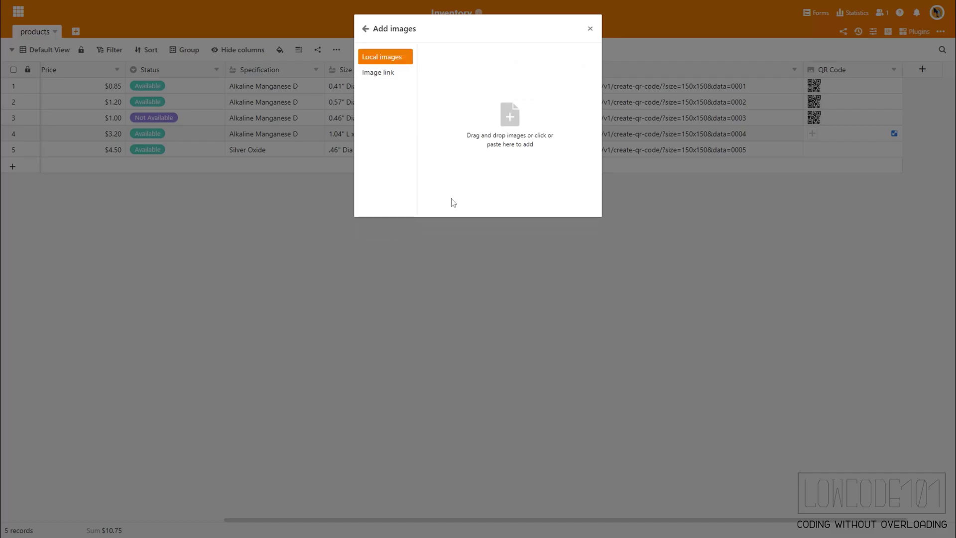
click(590, 29)
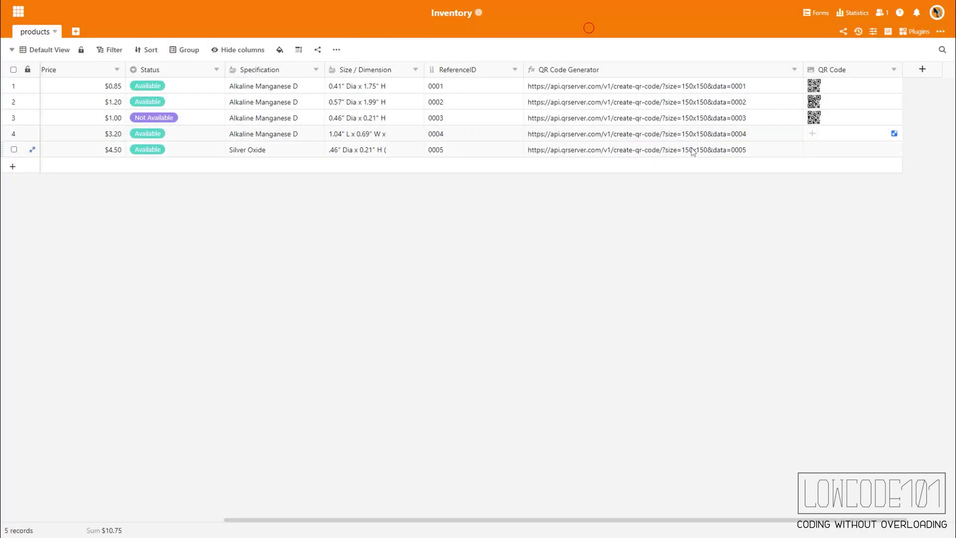
Add row 5's QR generator URL as an image link in its QR Code cell
click(692, 150)
key(ctrl+c)
click(820, 153)
click(813, 149)
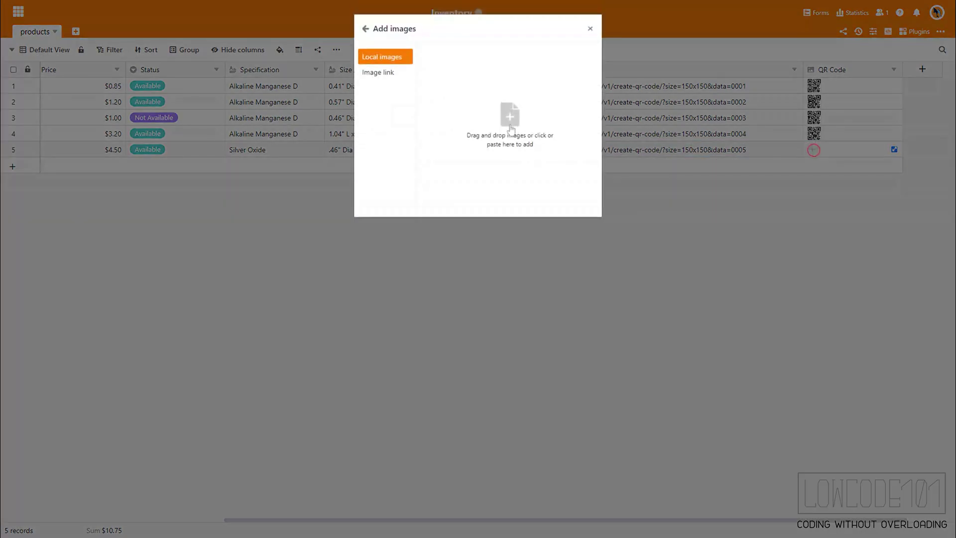
click(382, 73)
click(498, 110)
key(ctrl+v)
click(549, 110)
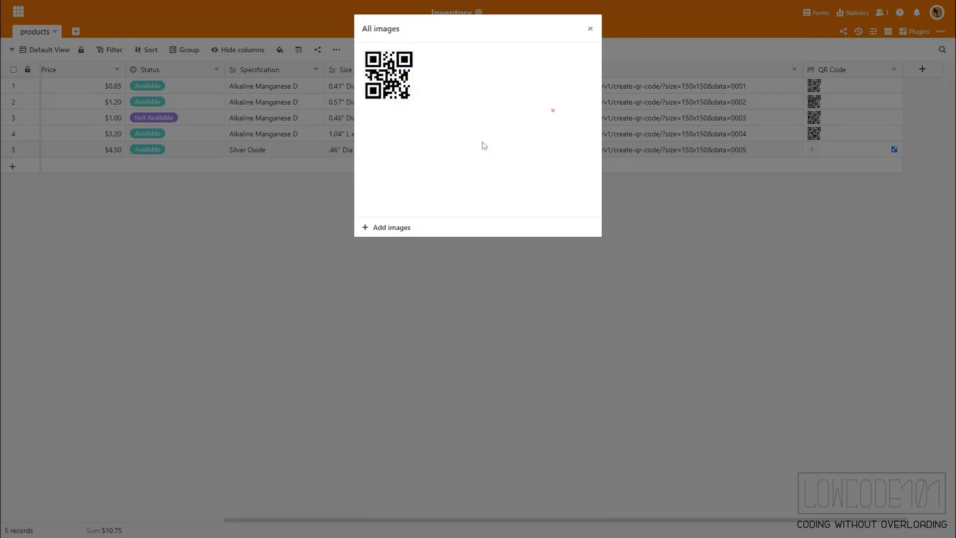
click(394, 229)
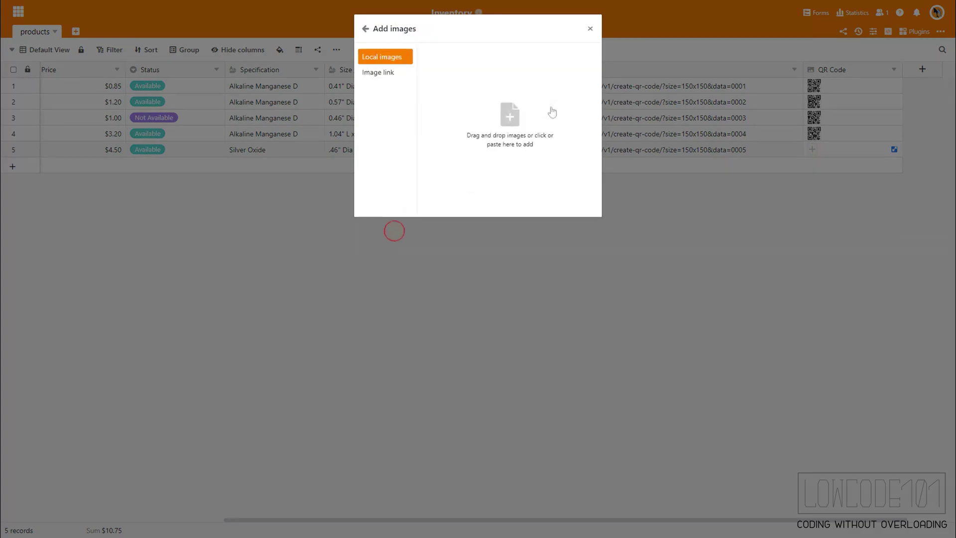
click(591, 30)
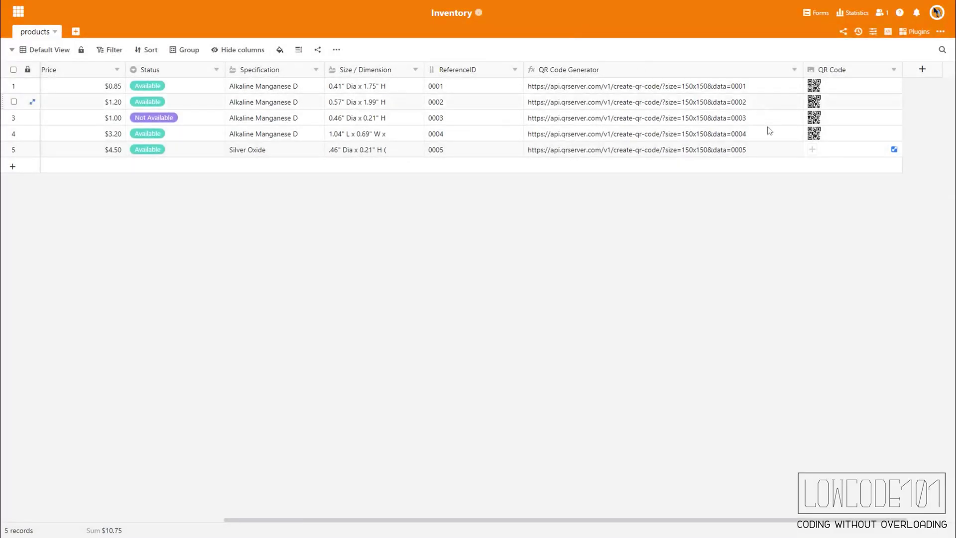
click(832, 149)
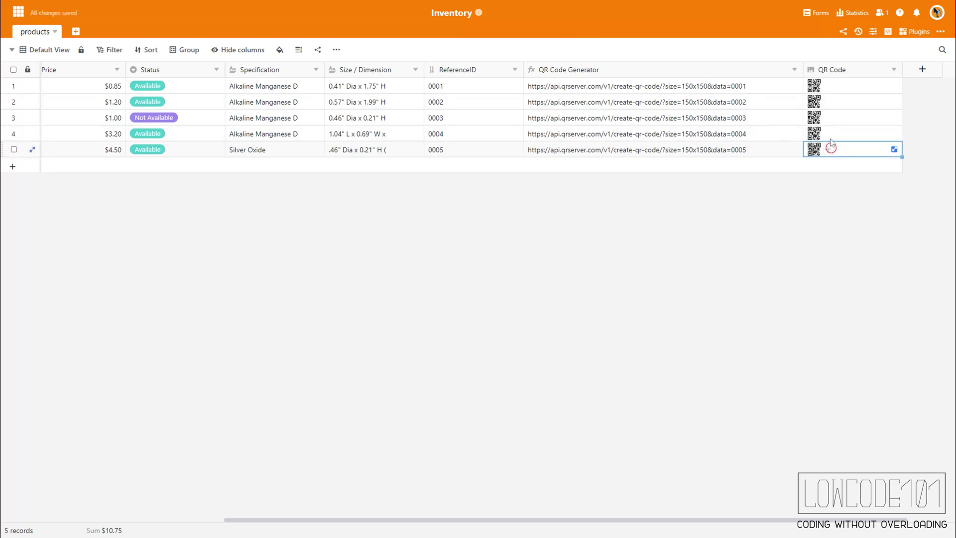
Add the Gallery plugin to the Inventory base from the plugins list
click(76, 33)
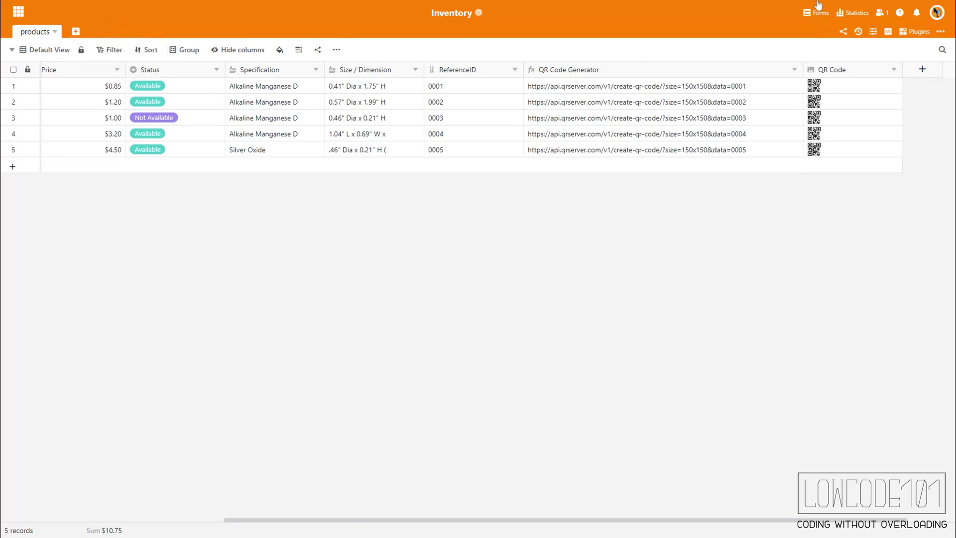
click(916, 31)
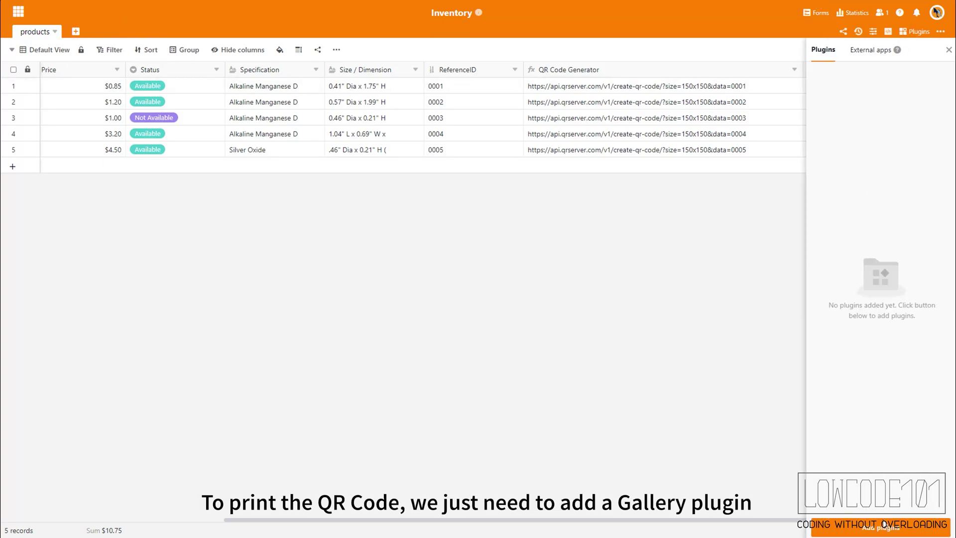
click(882, 527)
click(446, 128)
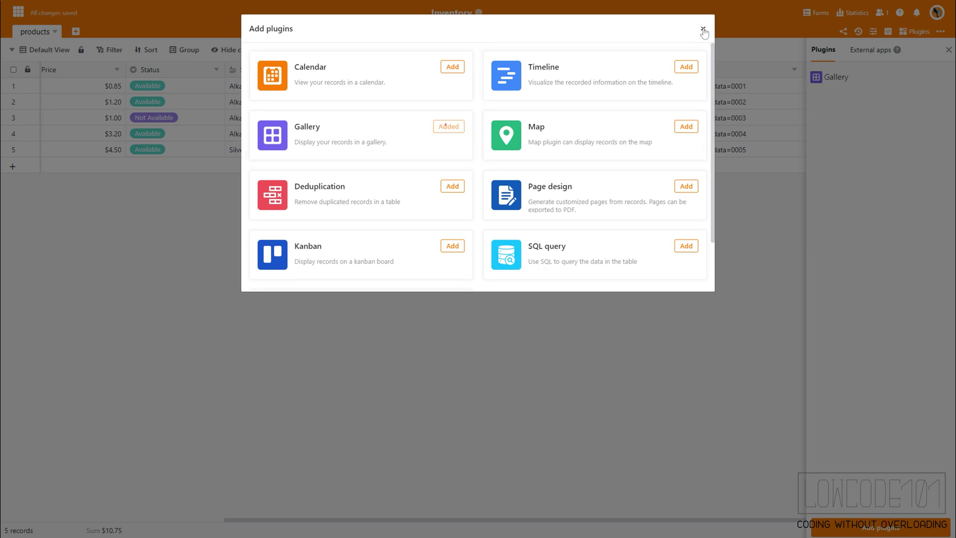
View the products as QR code cards in the Gallery, then close it back to the table
click(703, 29)
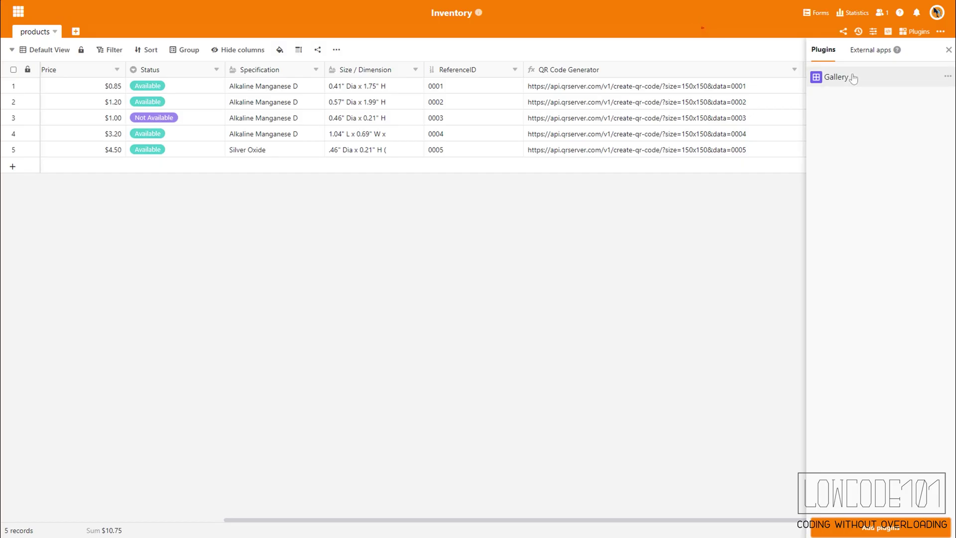
click(853, 79)
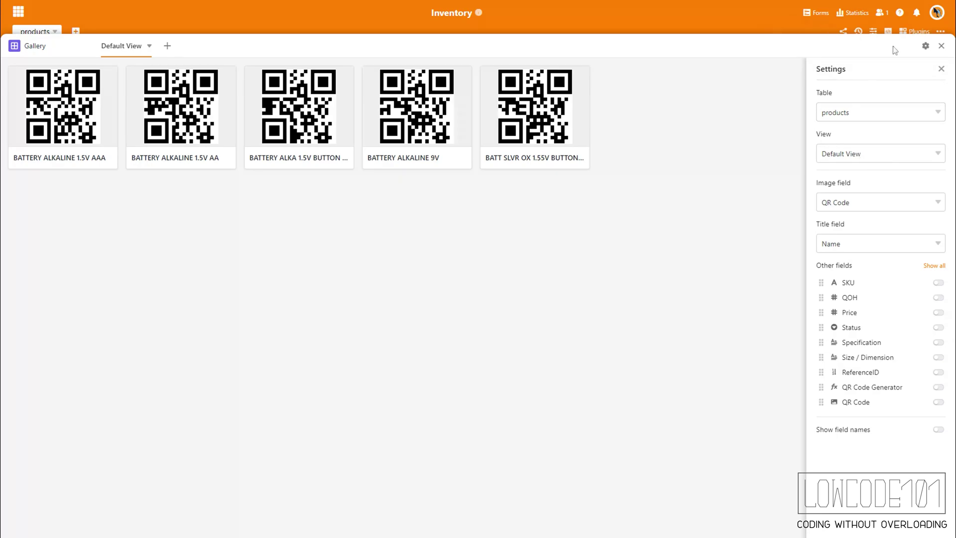
click(941, 45)
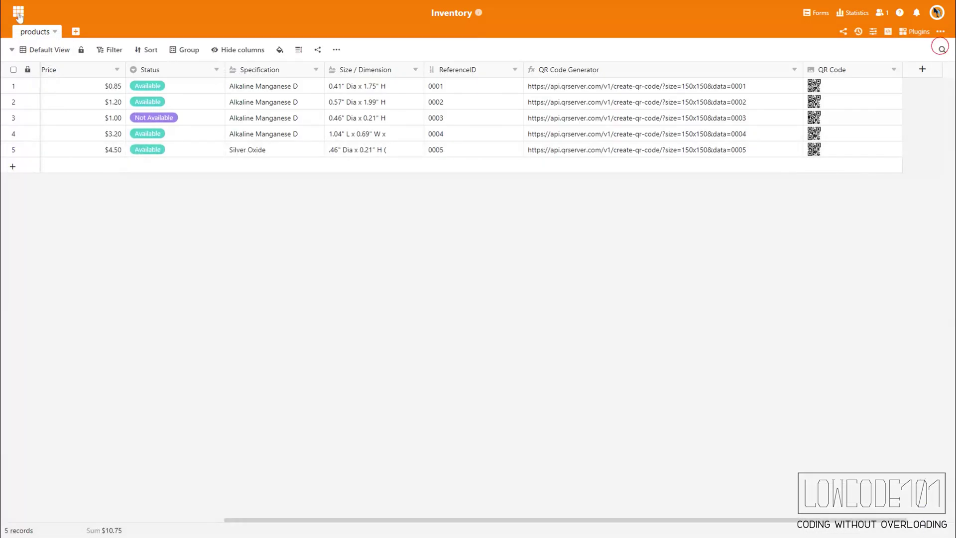
Go to Team admin's API & Integrations page and start a new base token
click(19, 14)
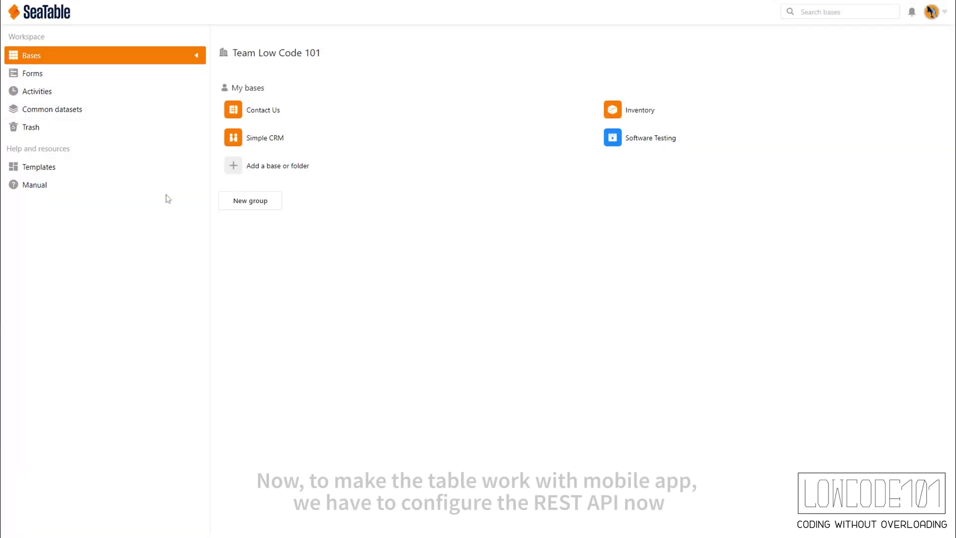
click(946, 12)
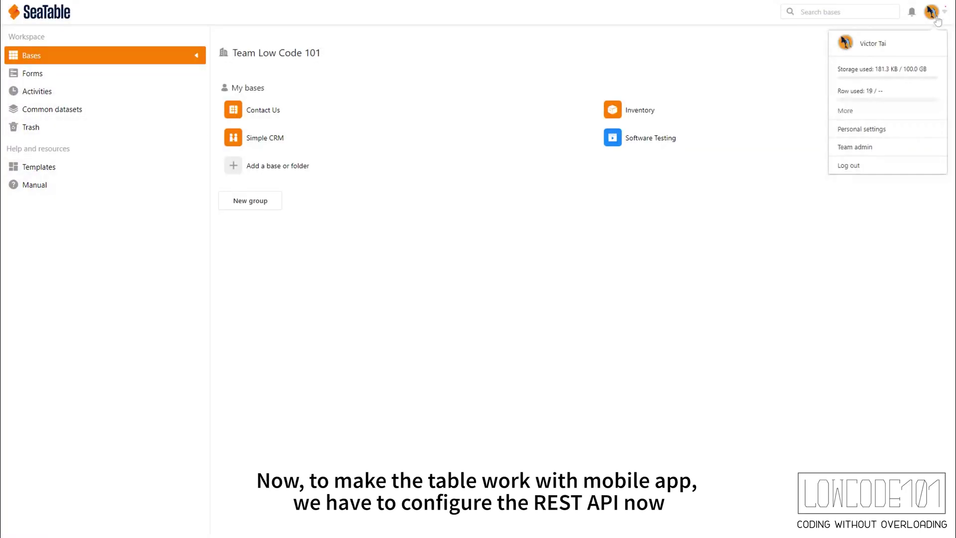
click(850, 148)
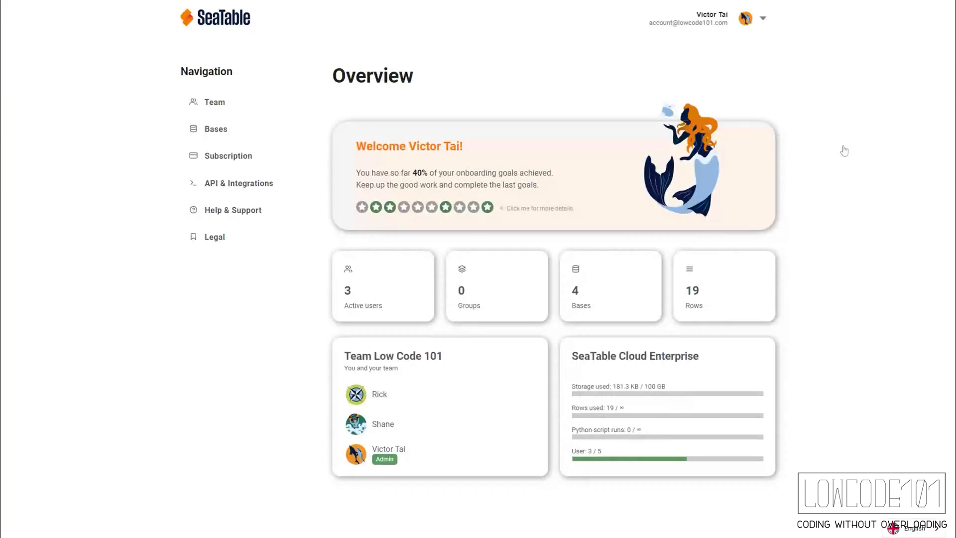
click(248, 184)
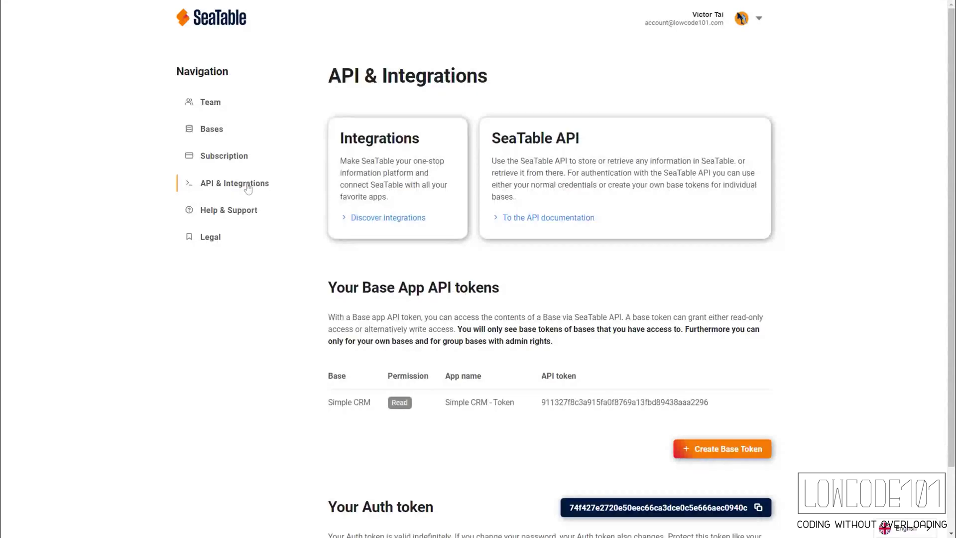
click(705, 450)
Create a read-only token named Inventory for the Inventory base
click(710, 85)
text(Inventory)
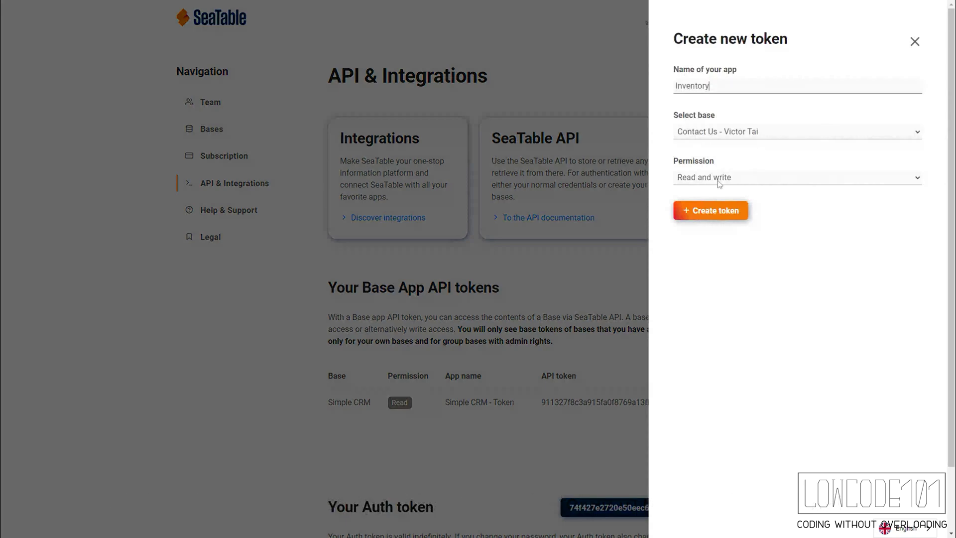
click(735, 182)
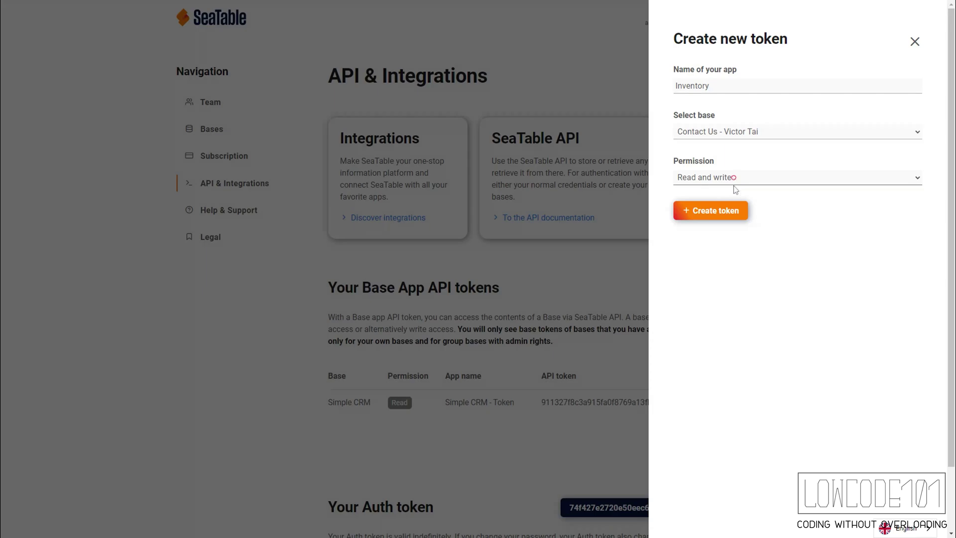
click(751, 132)
click(748, 122)
click(748, 115)
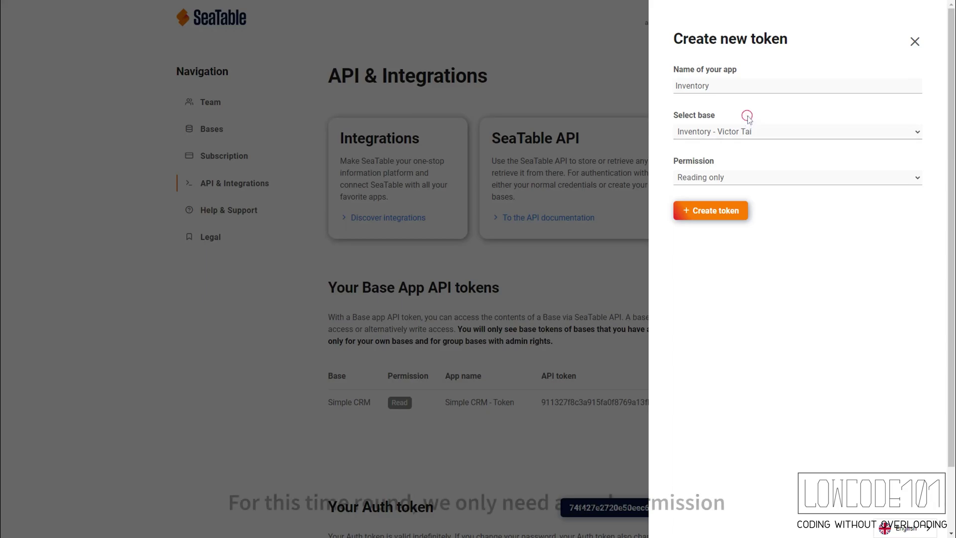
click(733, 212)
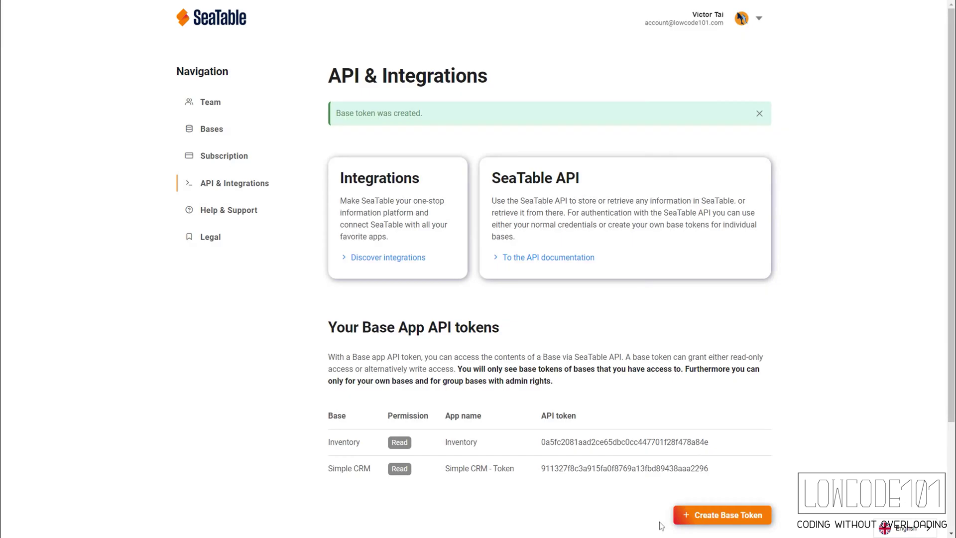
Copy the new Inventory API token from its details
click(583, 443)
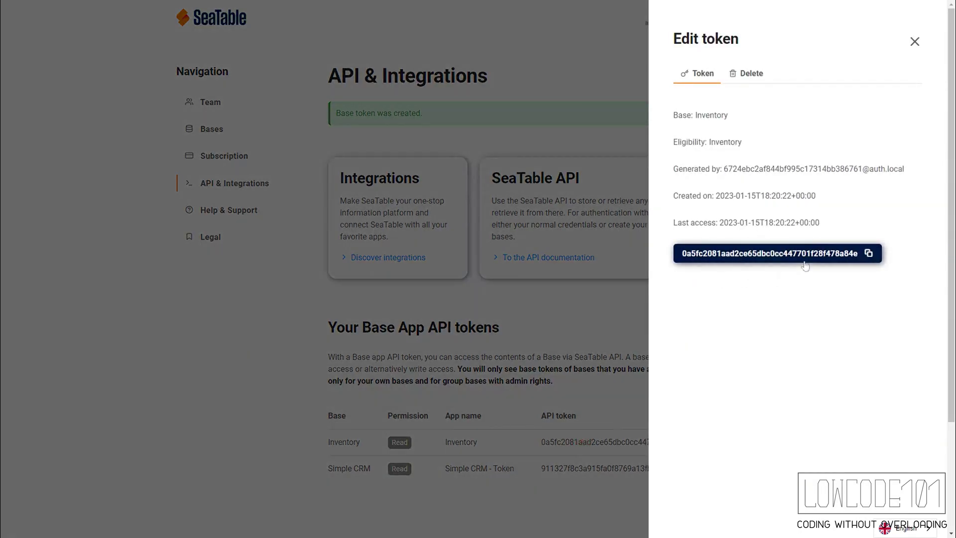
click(868, 253)
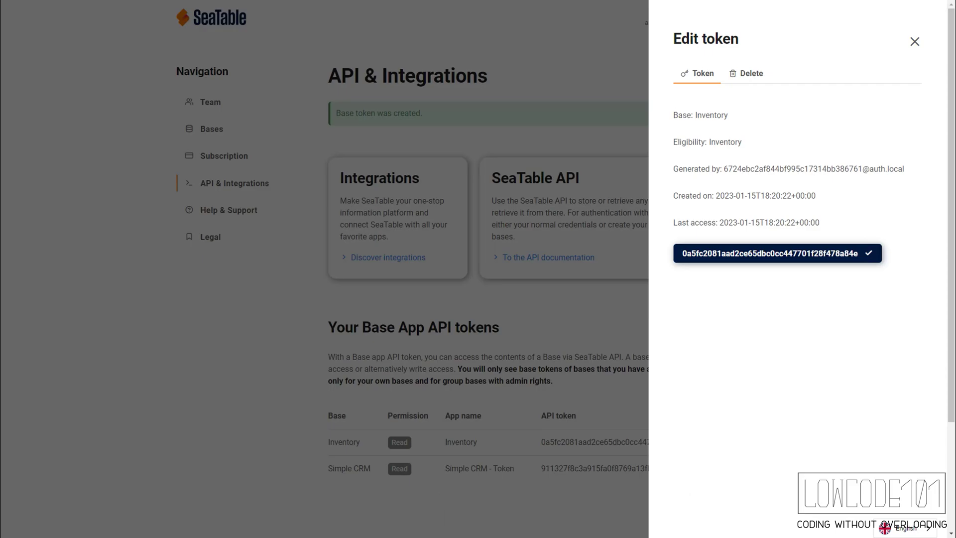
click(915, 42)
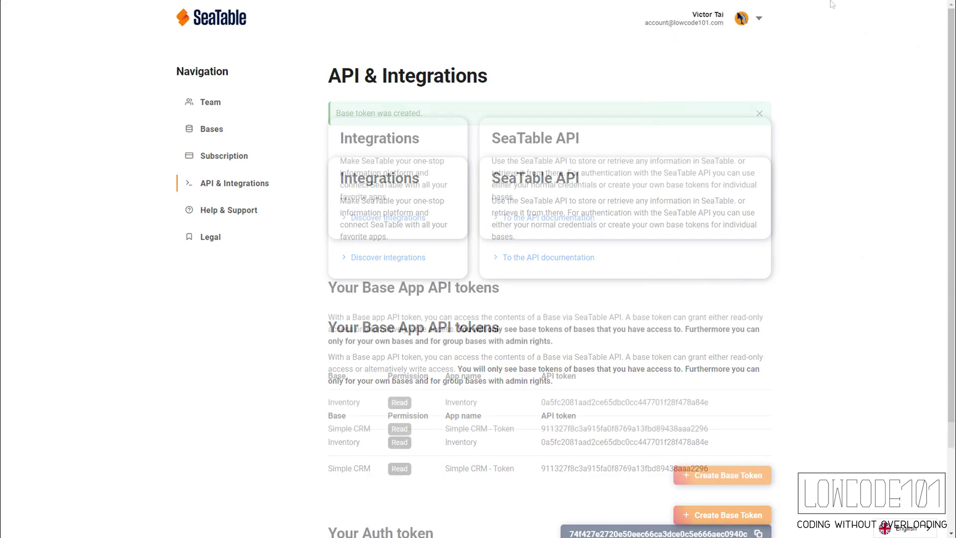
Open the team's Bases list and show the Inventory base's ID
click(218, 129)
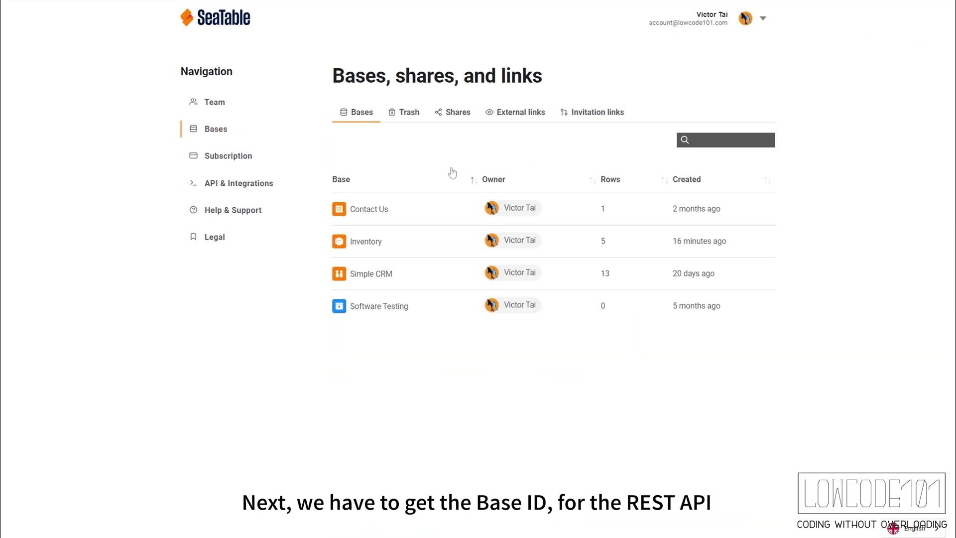
click(372, 243)
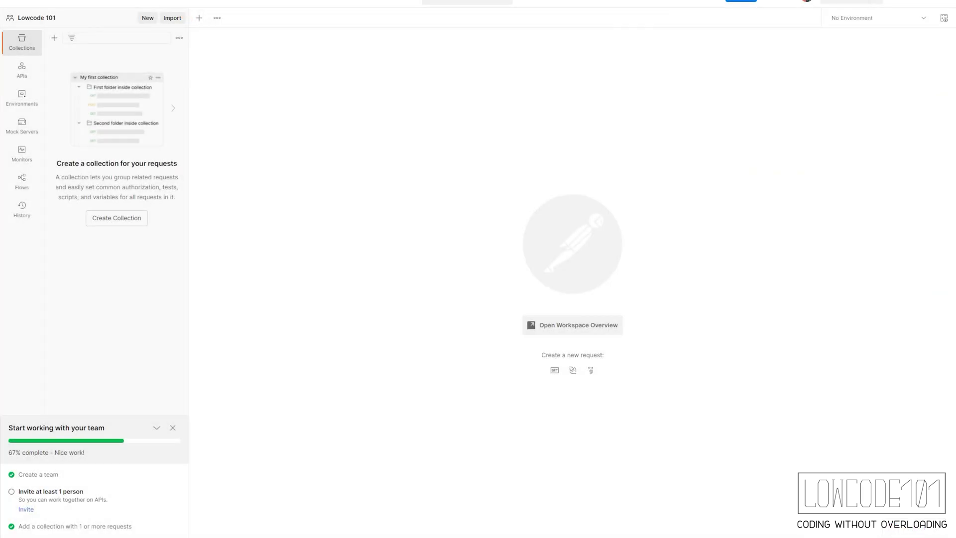
Create a new Postman collection named Inventory System by SeaTable
click(148, 20)
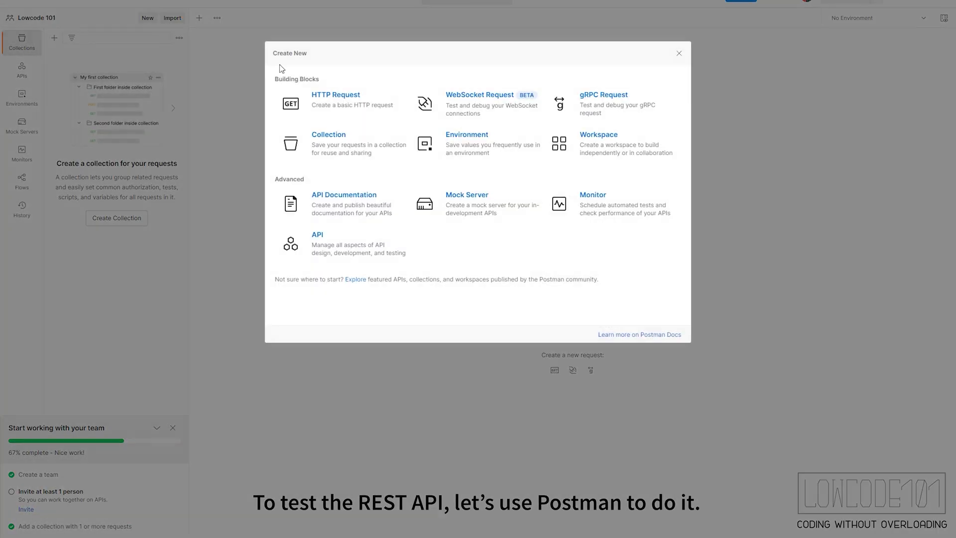
click(377, 148)
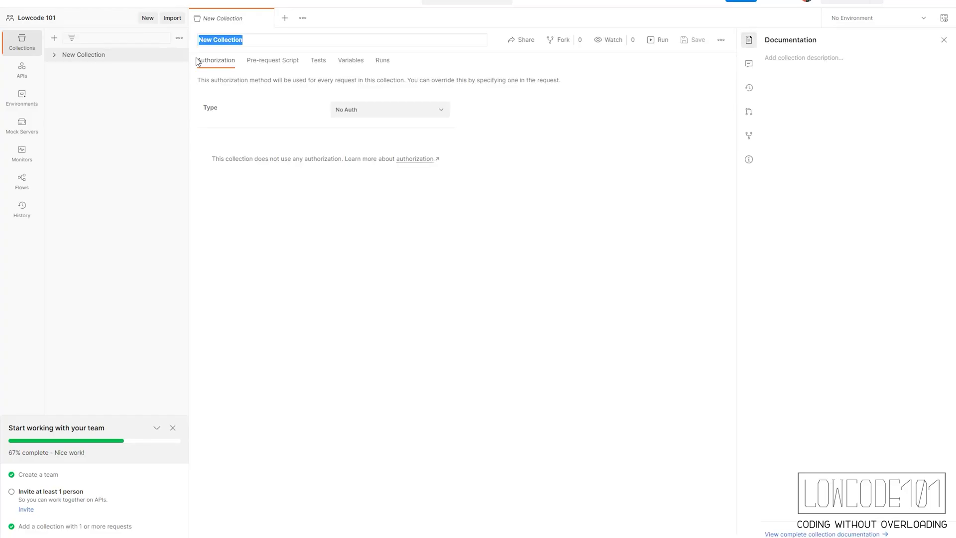
click(179, 54)
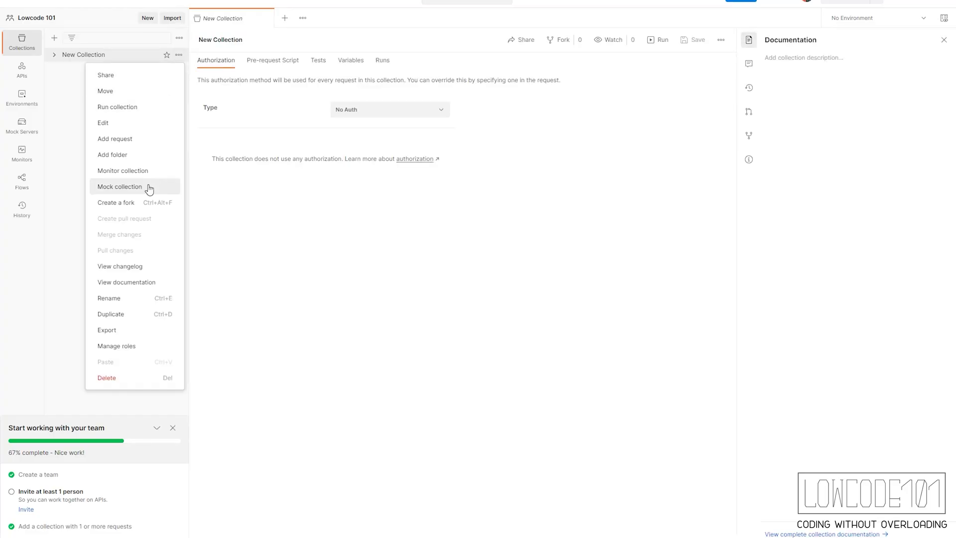
click(160, 299)
key(BackSpace)
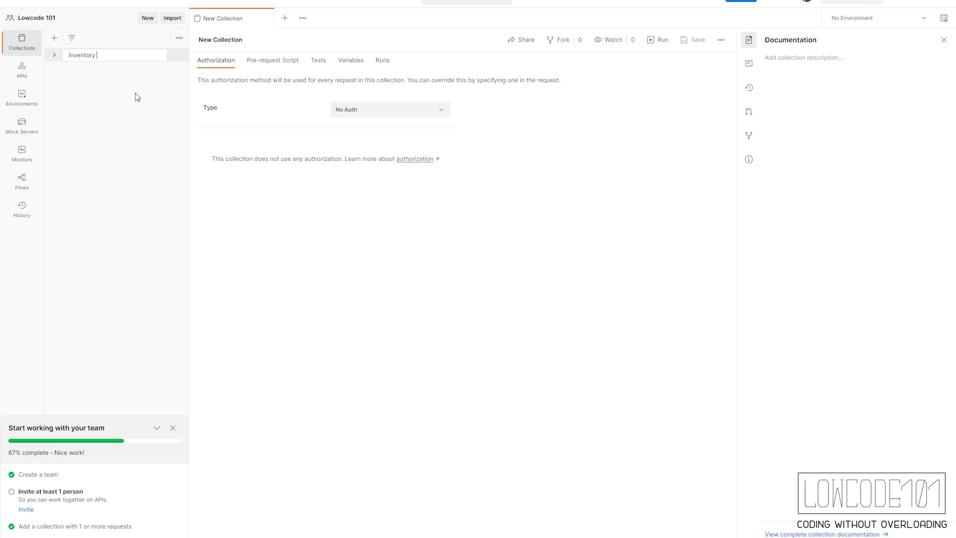
text(stem by SeaTable)
key(Return)
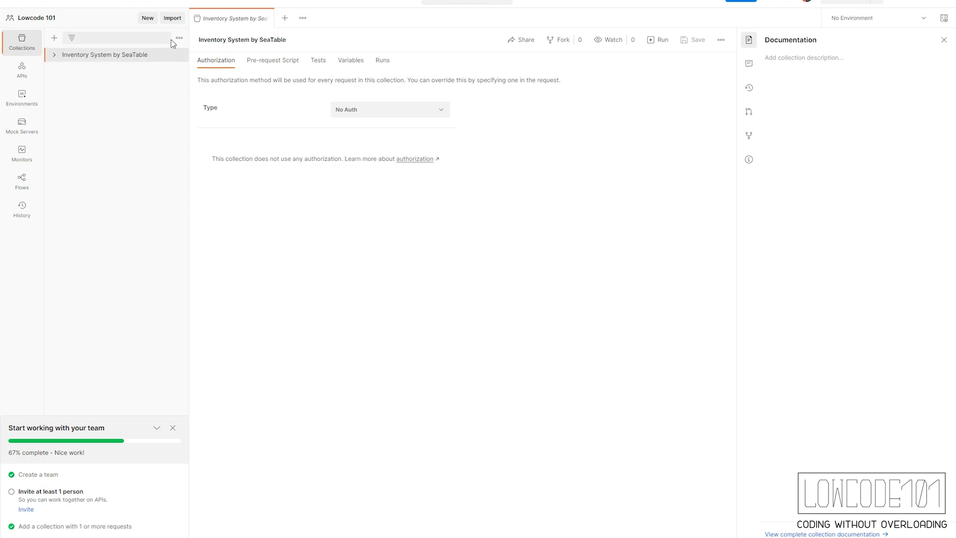
click(180, 39)
click(154, 91)
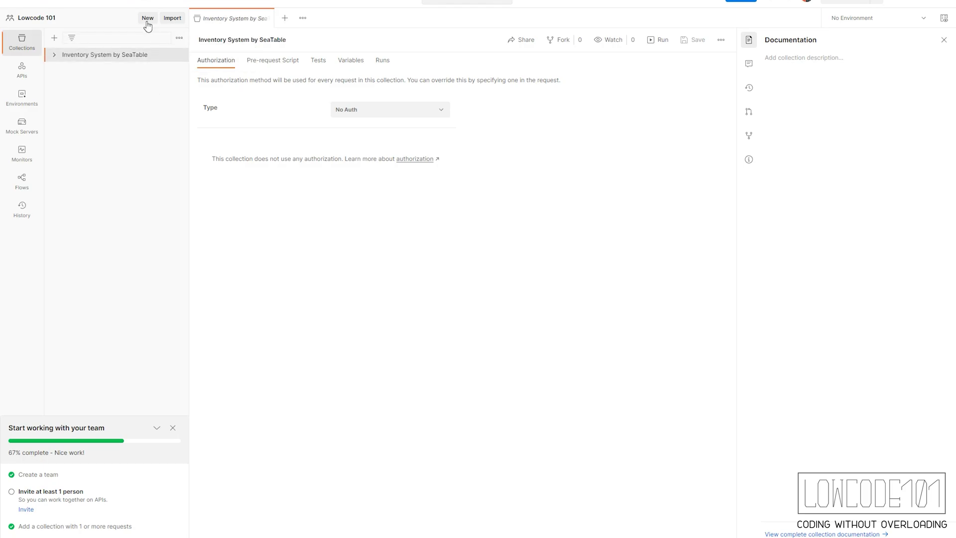
Add a new request to the Inventory System by SeaTable collection
click(54, 56)
click(178, 55)
click(174, 140)
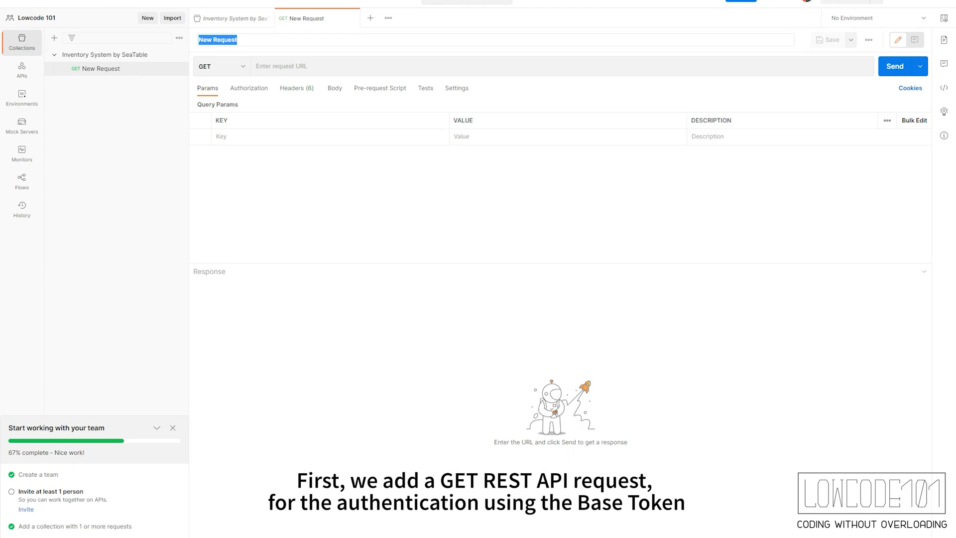
Name the request Get Access Token and paste the SeaTable access-token endpoint URL
key(Return)
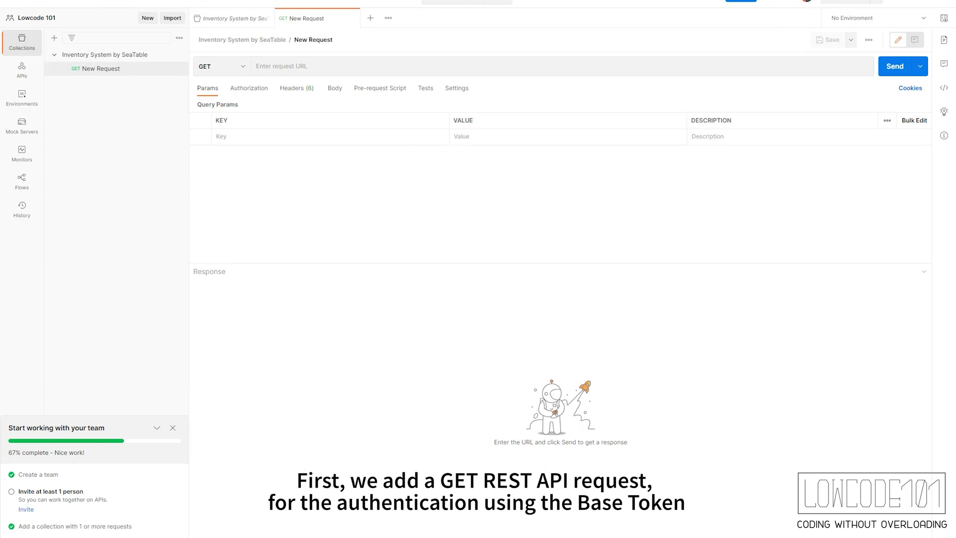
click(310, 40)
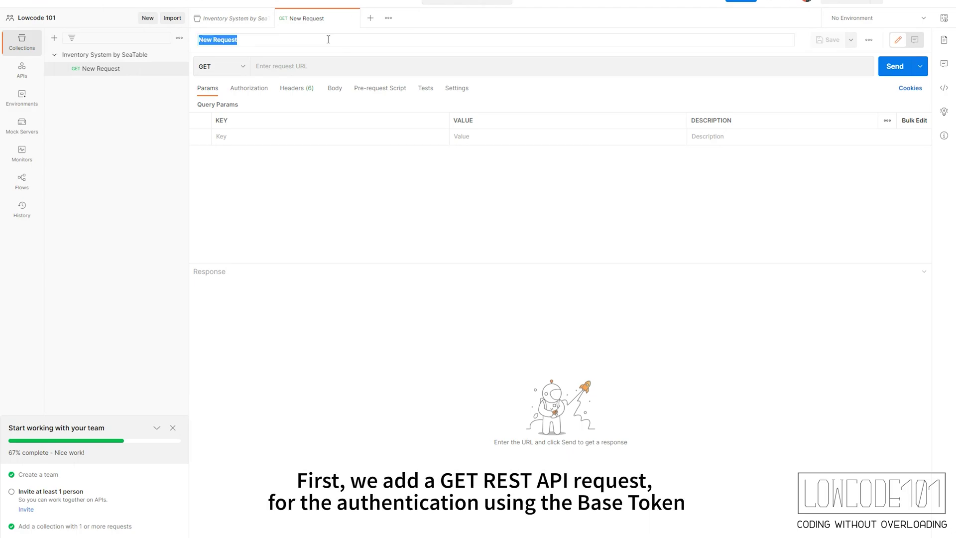
text(Get Access Token)
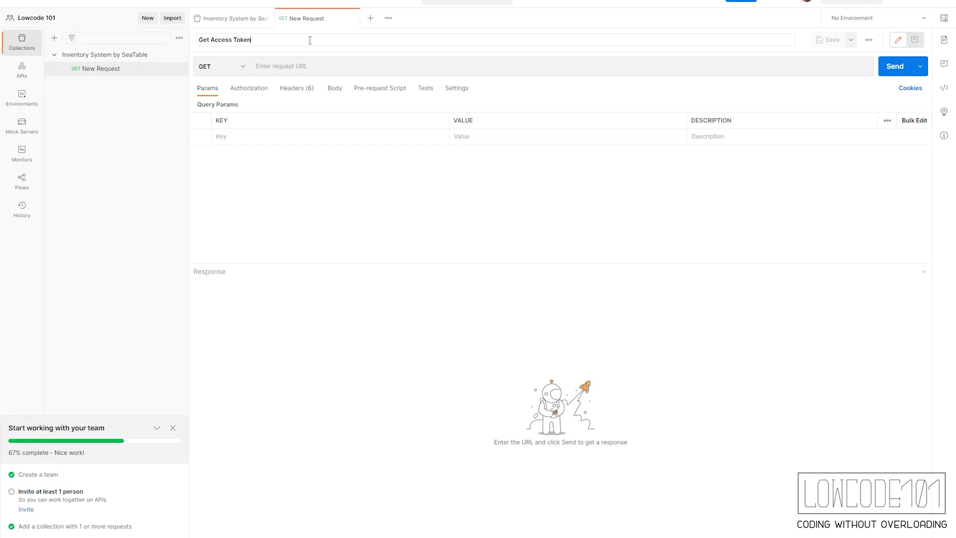
click(309, 66)
key(ctrl+v)
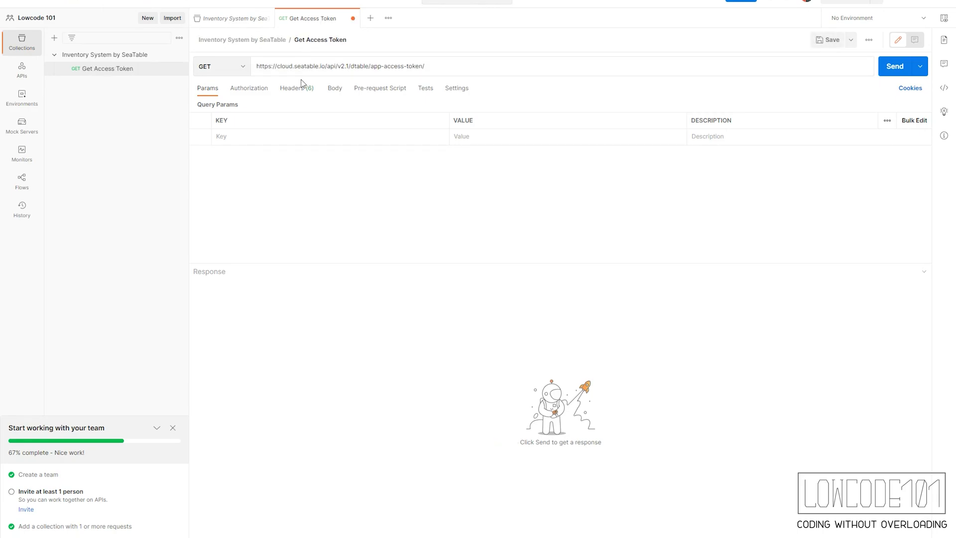
Add an Authorization header of Token followed by the Inventory base token
click(302, 90)
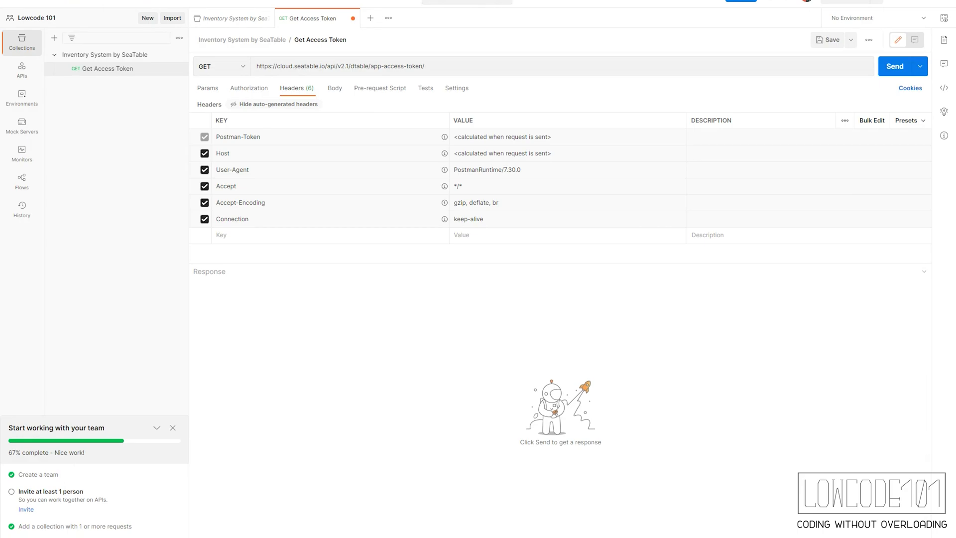
click(271, 234)
text(Authorization)
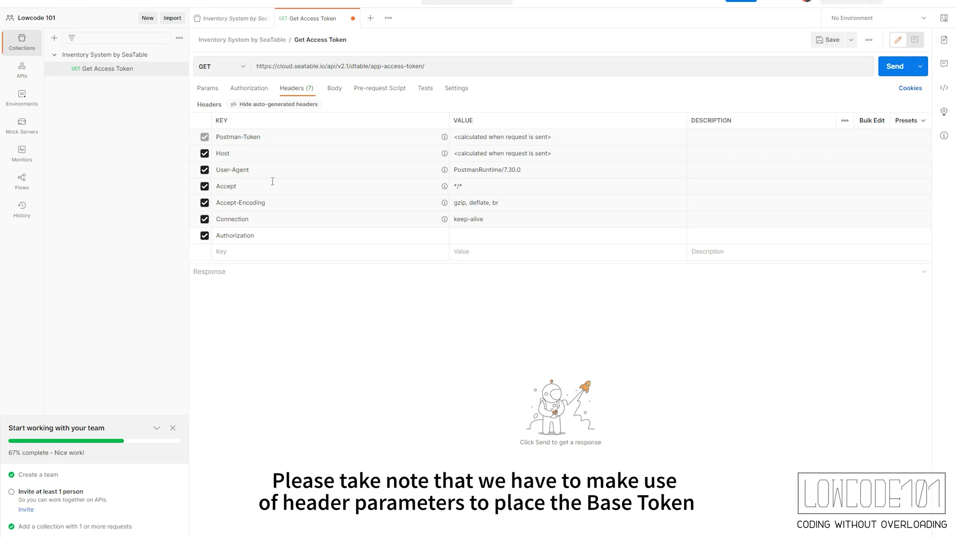
click(490, 238)
text(Token)
key(ctrl+v)
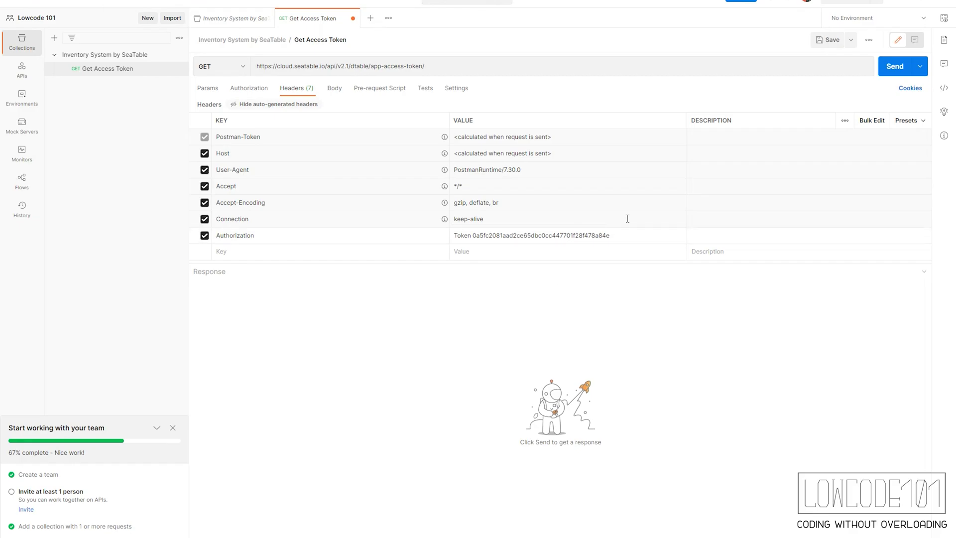
Send the request and select the returned access_token value
click(888, 72)
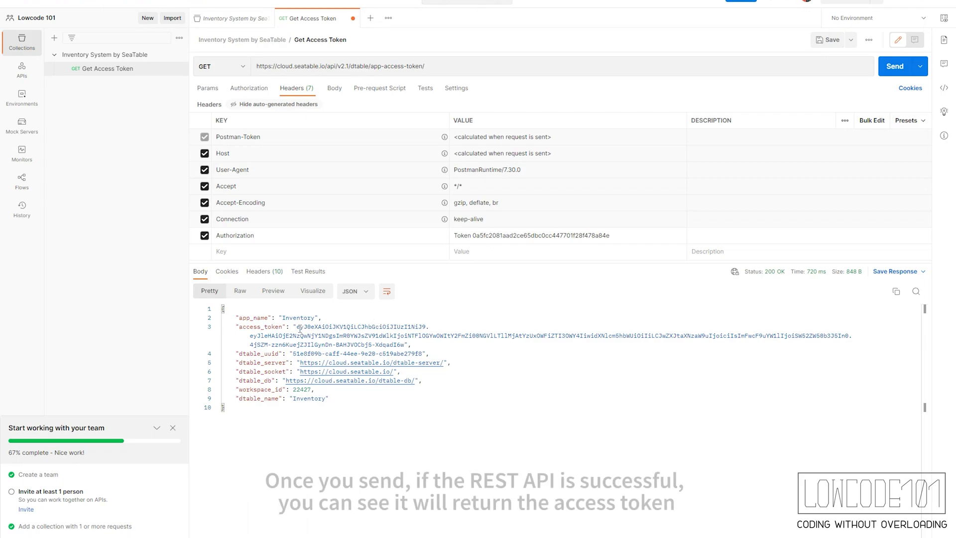
drag(297, 327, 405, 345)
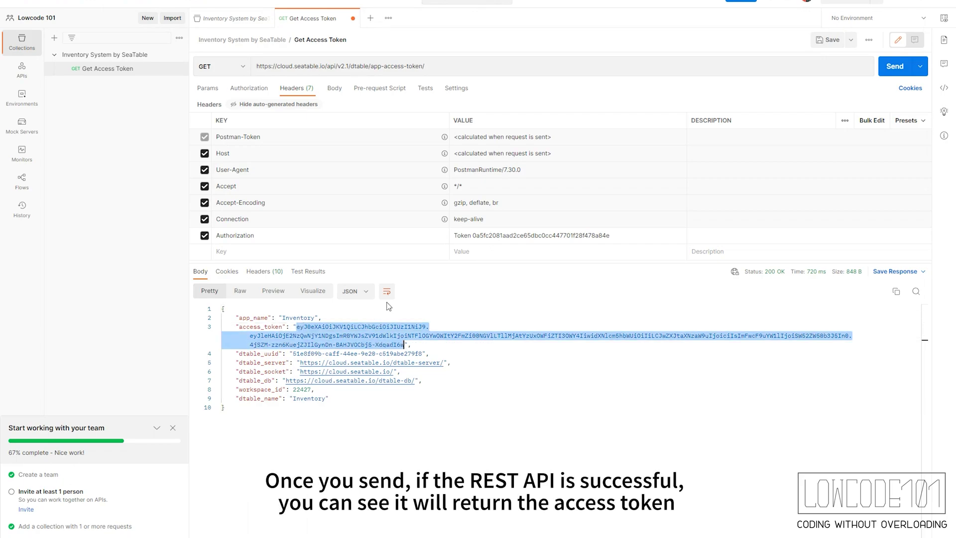
click(117, 112)
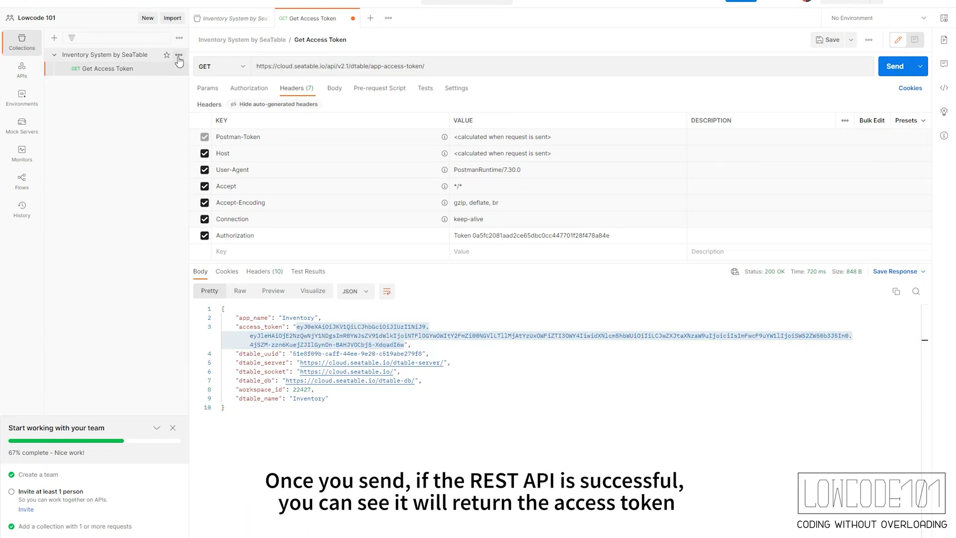
click(178, 58)
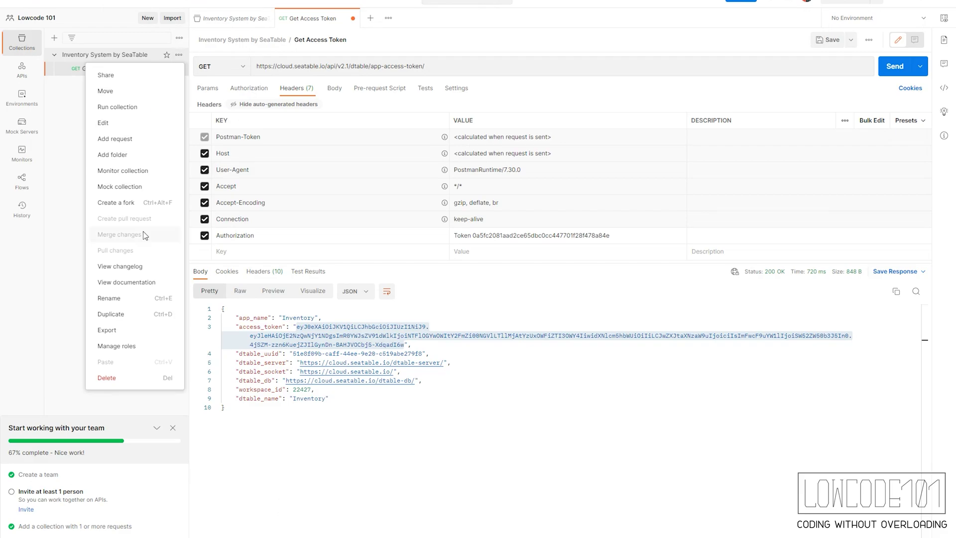
Add a POST request named Get data by SQL to the collection
click(144, 141)
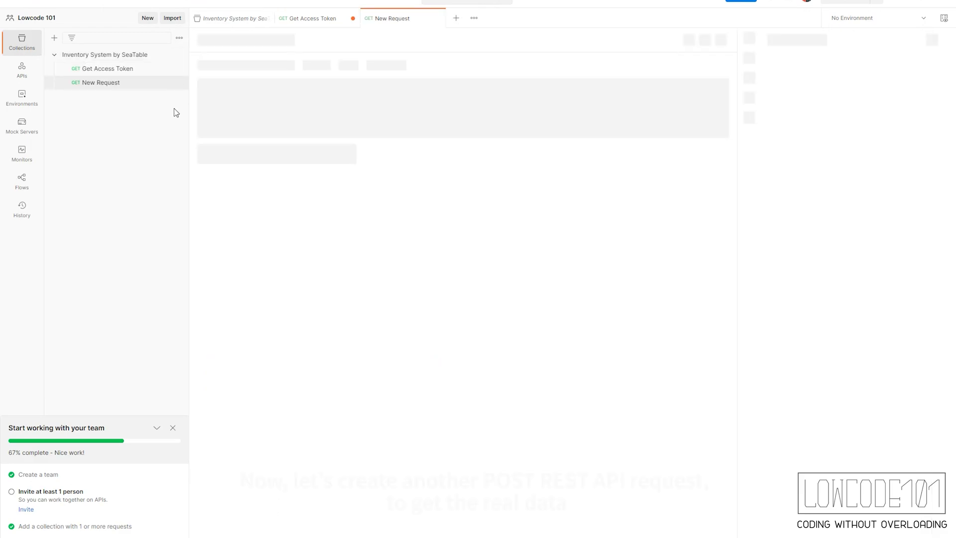
click(247, 39)
drag(247, 39, 194, 39)
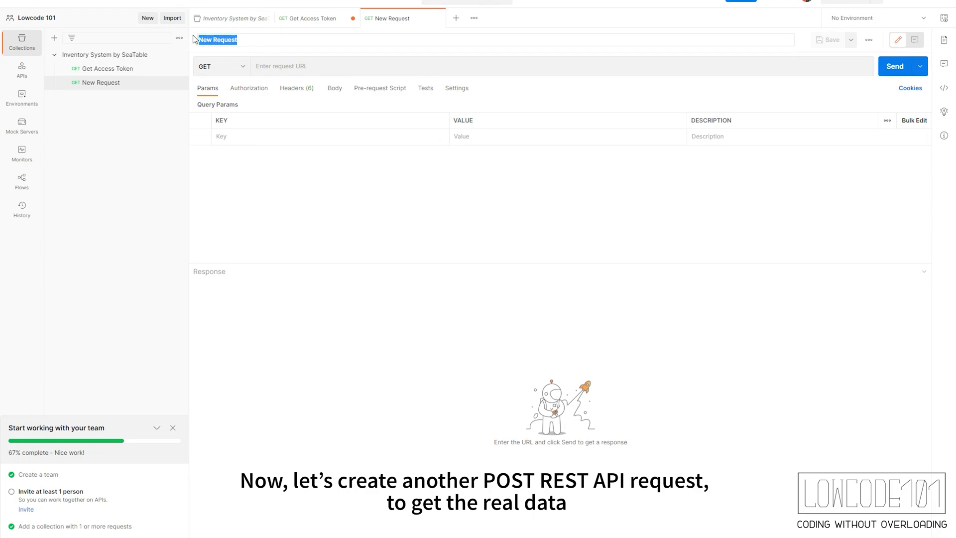
text(Get data by SQL)
click(243, 66)
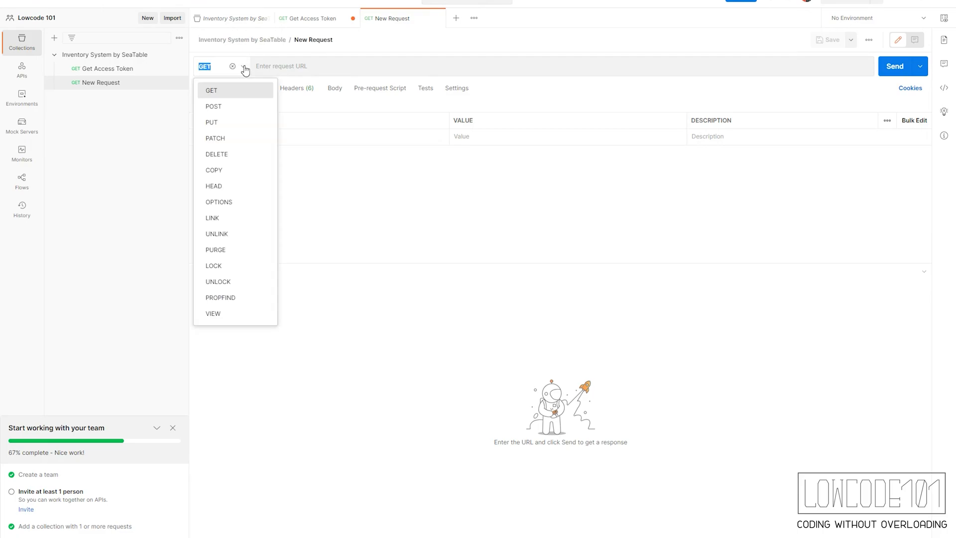
click(237, 106)
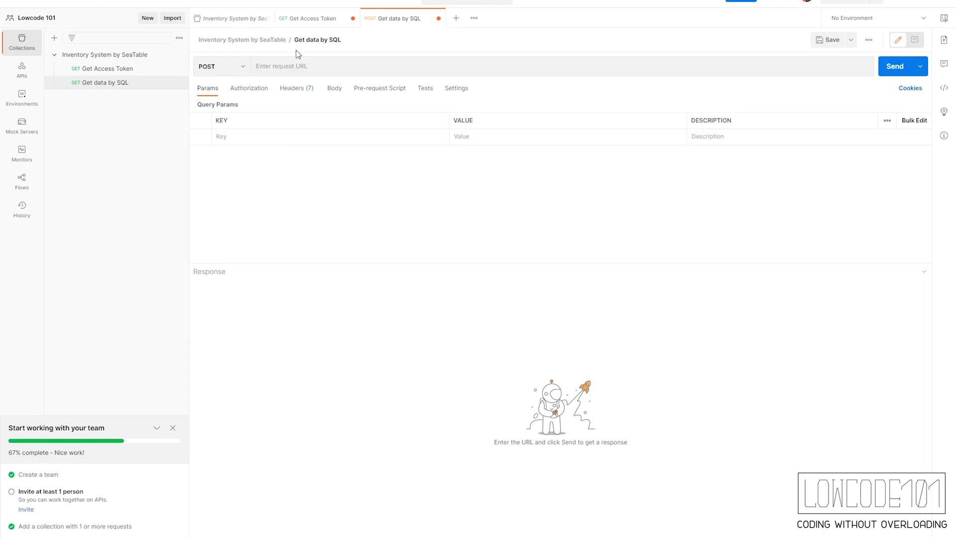
Set the URL to the SQL query endpoint with the Inventory base ID appended
click(299, 67)
text(https://cloud.seatable.io/dtable-db/api/v1/query)
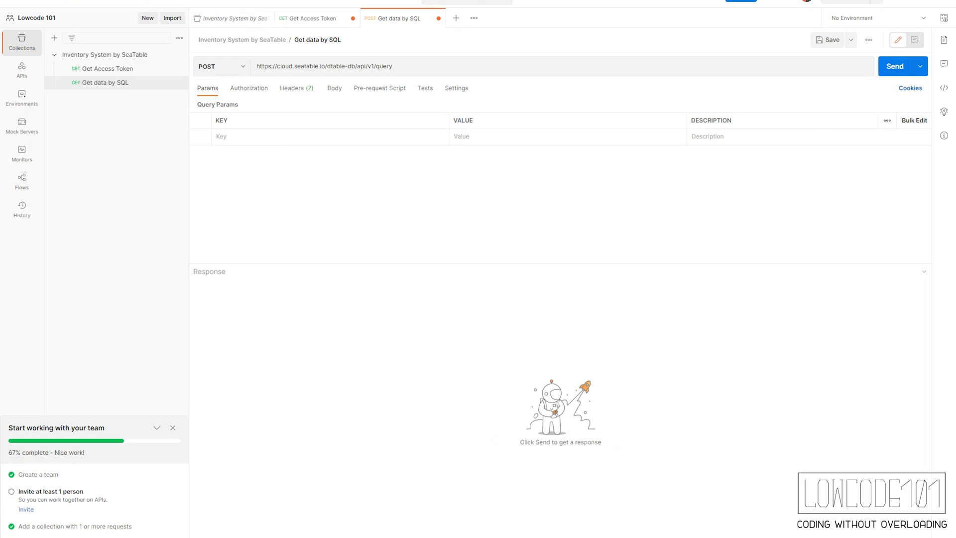
click(428, 71)
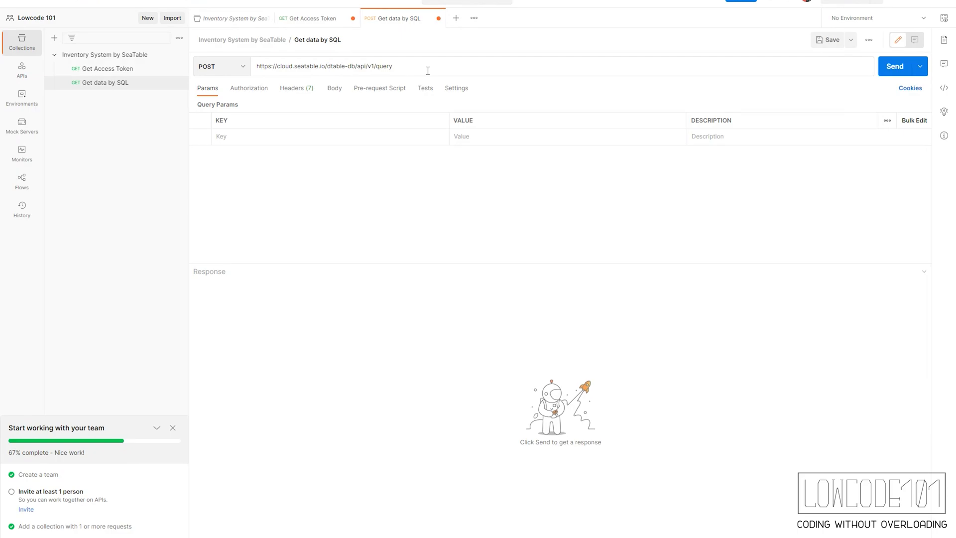
text(/51e8f09b-caff-44ee-9e20-c519abe279f8/)
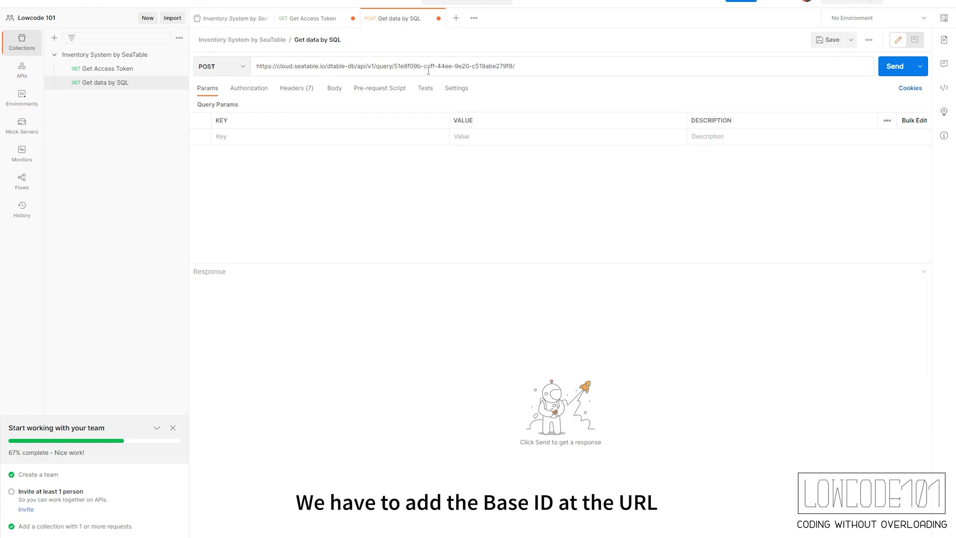
click(402, 192)
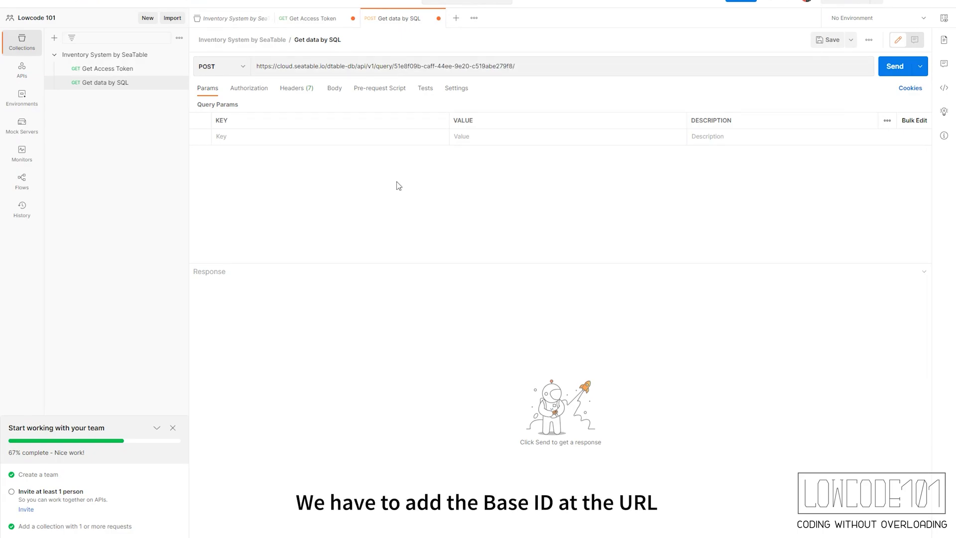
Add an Authorization header of Token plus the access token copied from Get Access Token
click(299, 94)
click(259, 251)
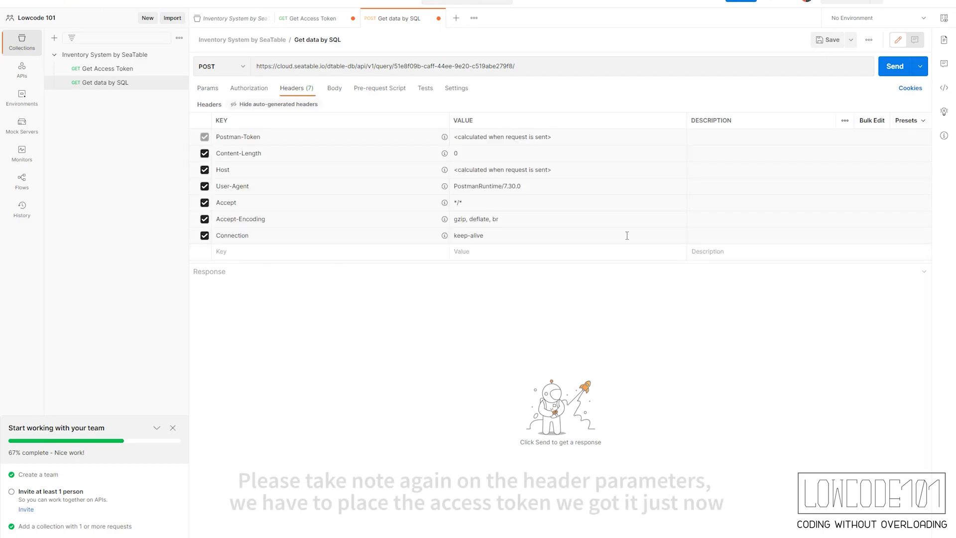
click(262, 252)
text(Authorization)
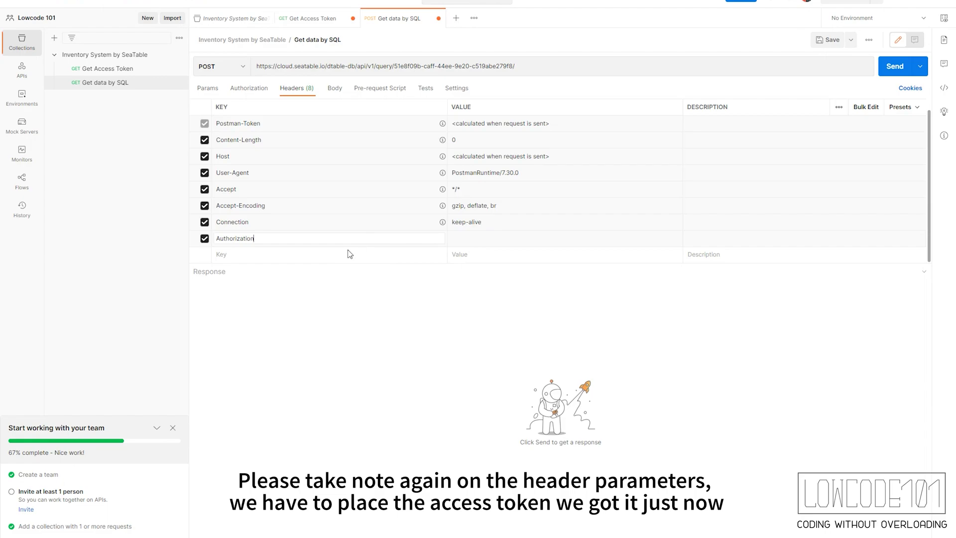
click(487, 242)
text(Token)
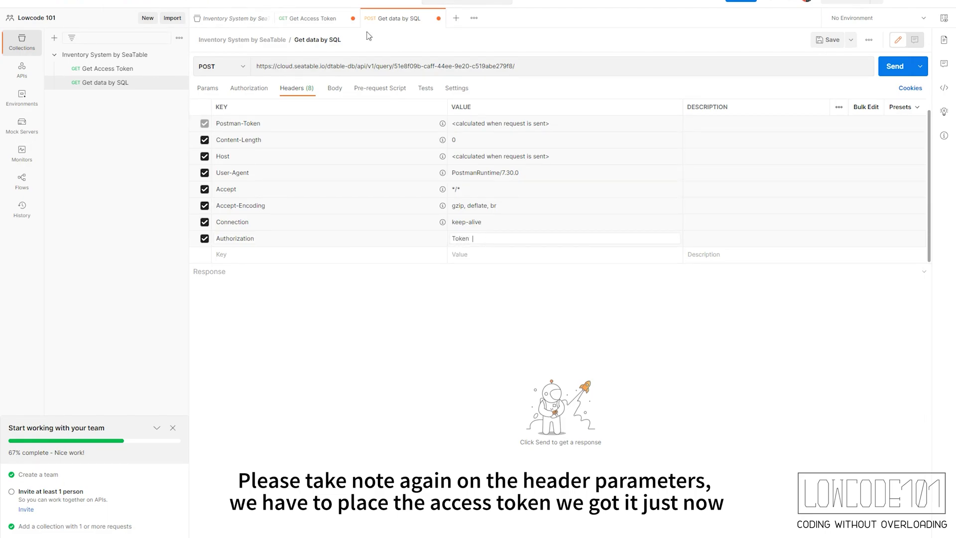
click(308, 18)
right_click(371, 338)
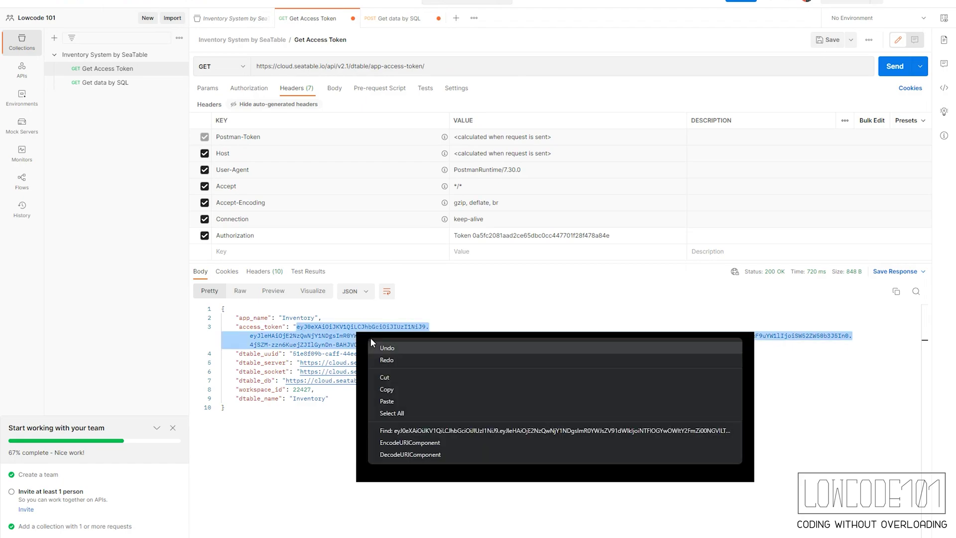
click(396, 390)
click(401, 22)
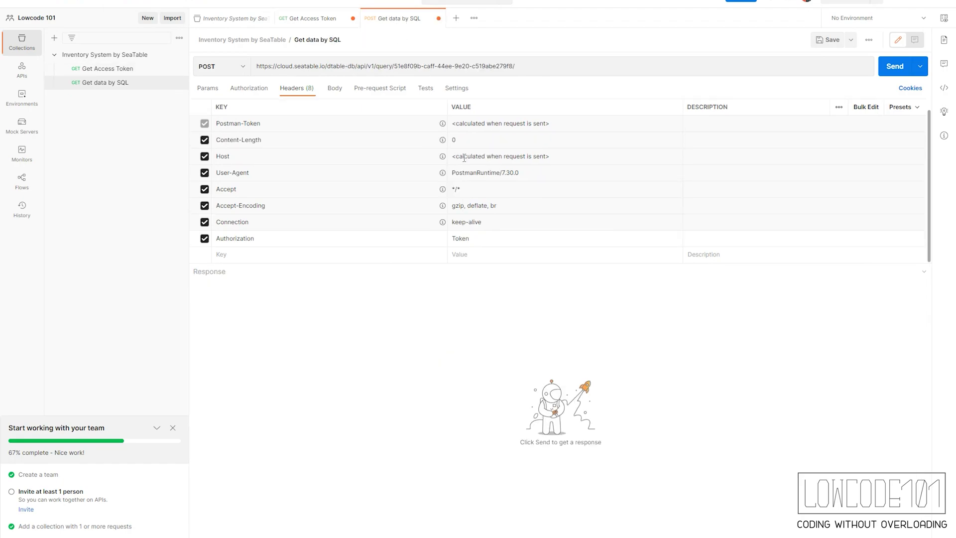
click(490, 238)
key(ctrl+v)
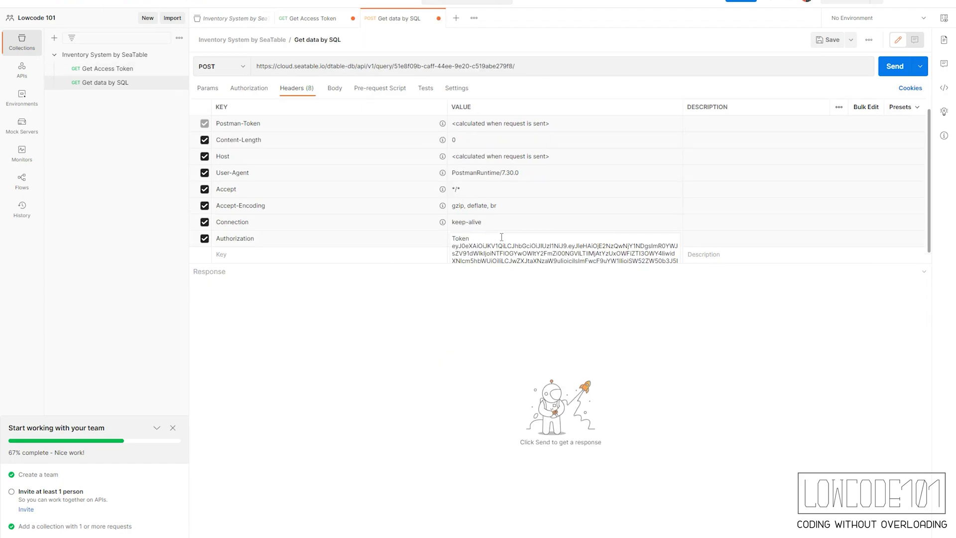
Set a raw JSON body: {"sql": "SELECT * FROM products WHERE ReferenceID = '0001'"}
click(335, 89)
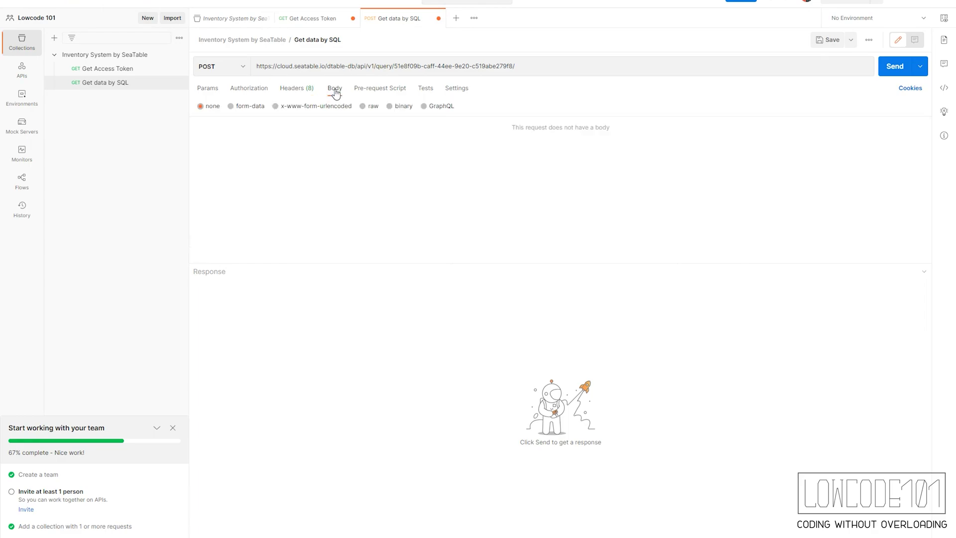
click(367, 108)
click(484, 107)
click(481, 158)
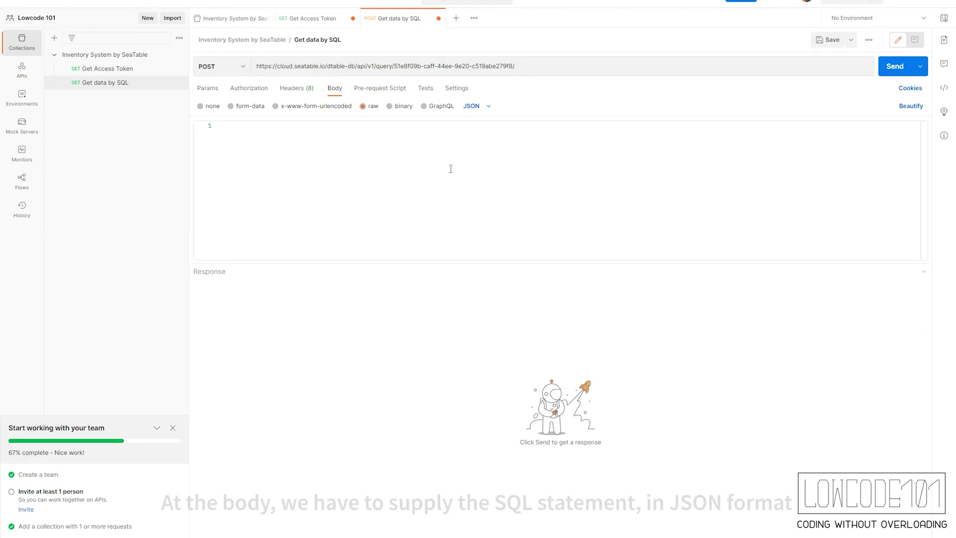
text({)
key(Return)
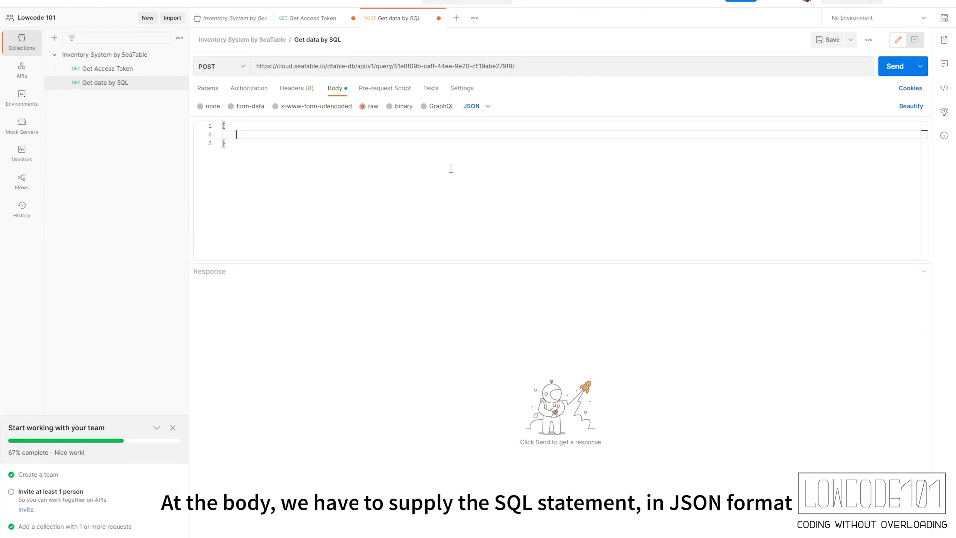
text("sql":)
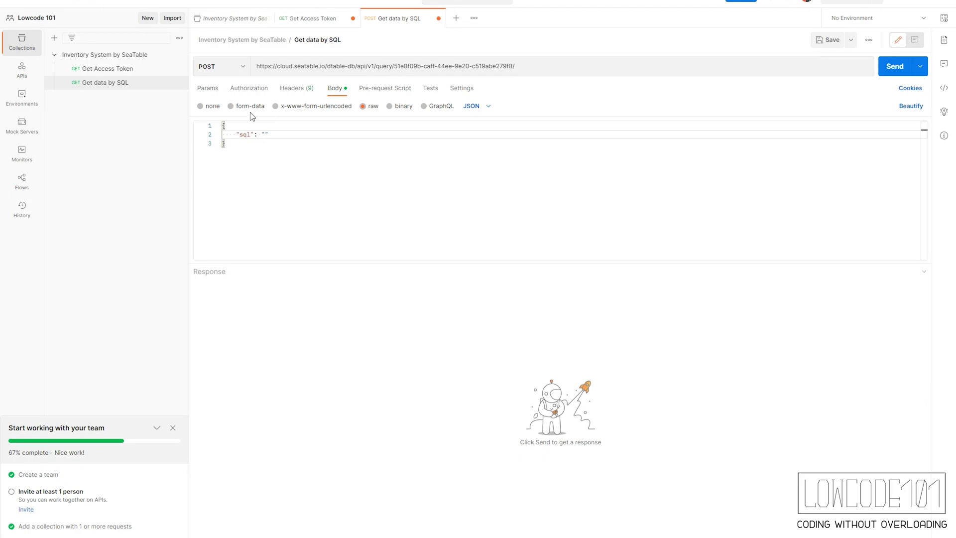
text(SELECT * FROM products WHERE ReferenceID = '0001')
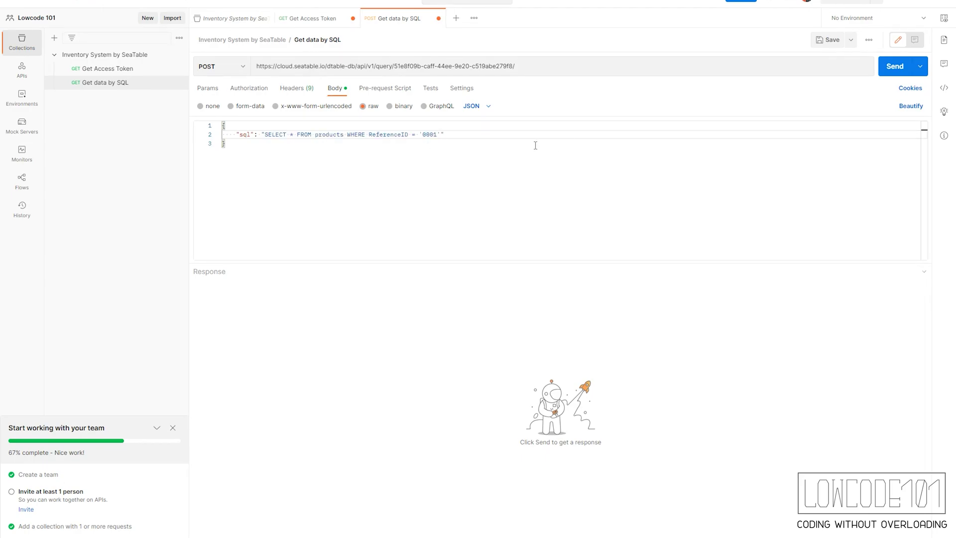
Send the query and inspect the returned product record for ReferenceID 0001
click(893, 69)
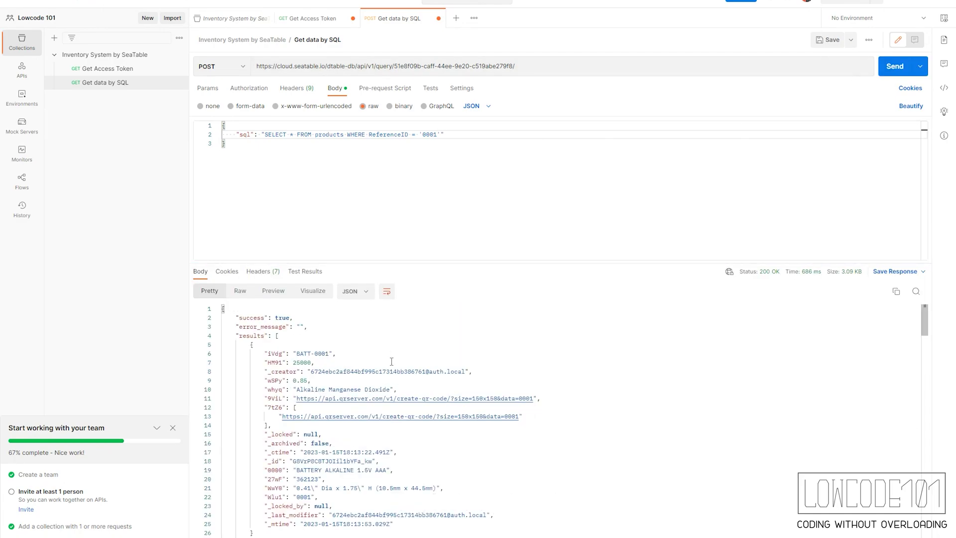
drag(420, 263, 428, 149)
scroll(328, 315, down, 1)
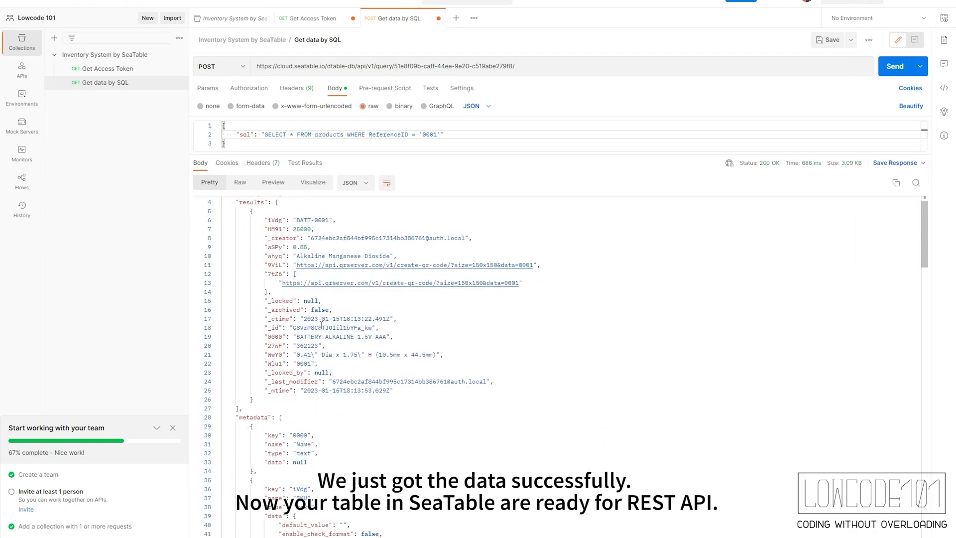
drag(396, 392, 245, 229)
click(272, 346)
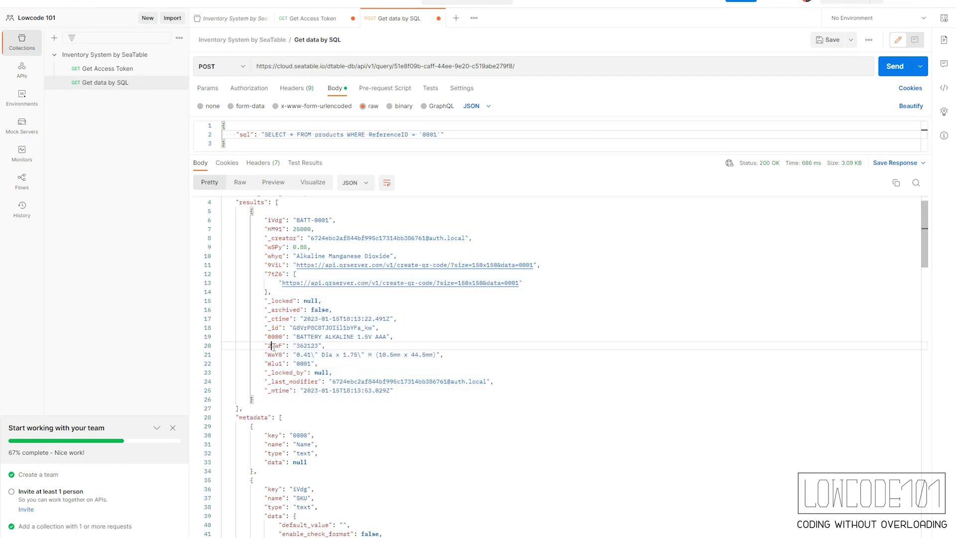